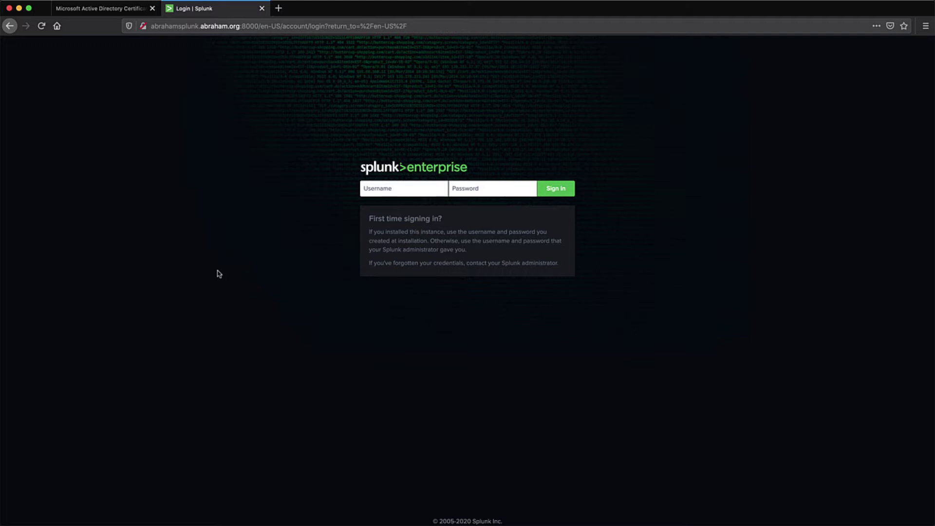
# Inspect the Splunk login page's connection details, which show it is not secure.
pyautogui.click(144, 27)
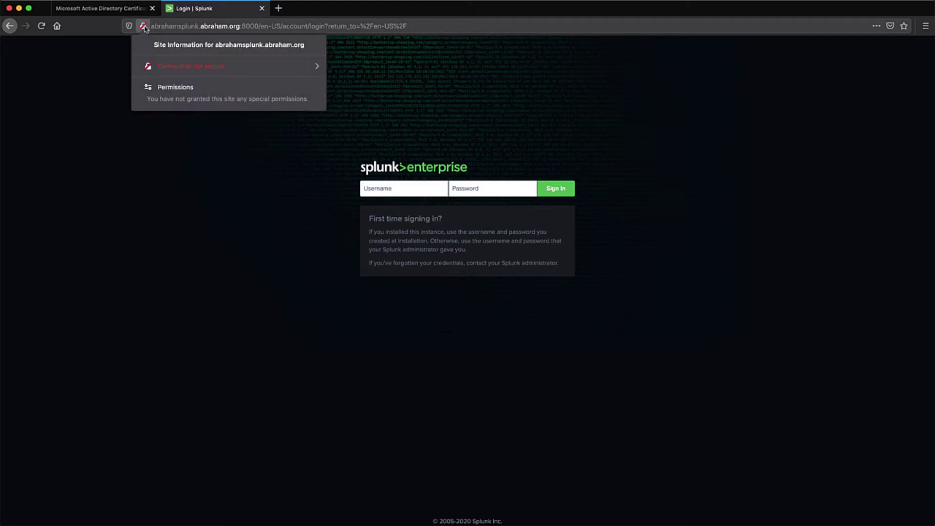
pyautogui.click(309, 69)
pyautogui.click(237, 135)
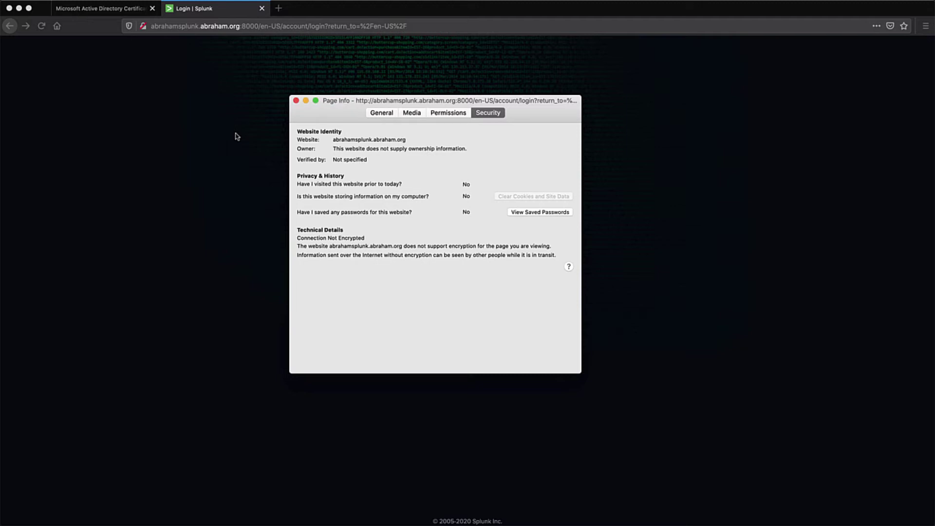
pyautogui.click(296, 102)
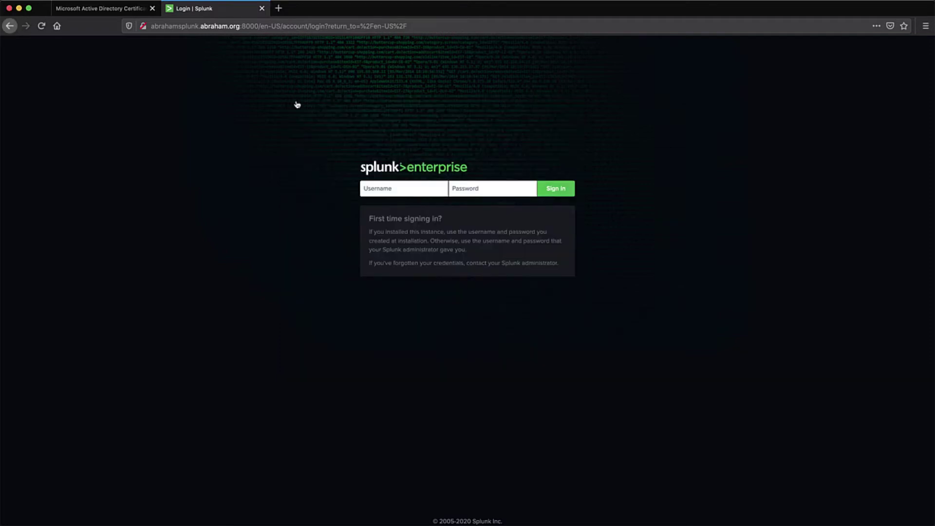
# In the SSH session, write /opt/splunk/etc/system/local/web.conf with [settings] enableSplunkWebSSL = true and save.
pyautogui.press('super+Tab')
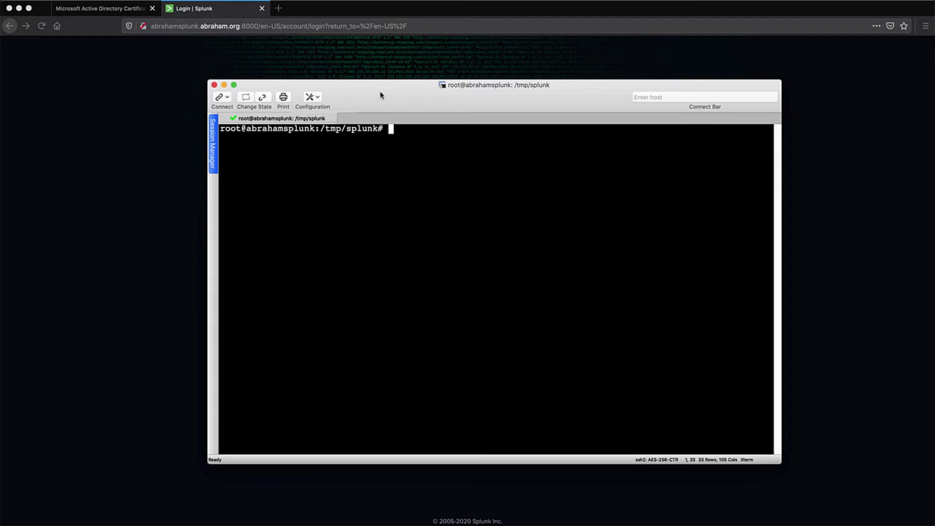
pyautogui.write('ll')
pyautogui.press('Return')
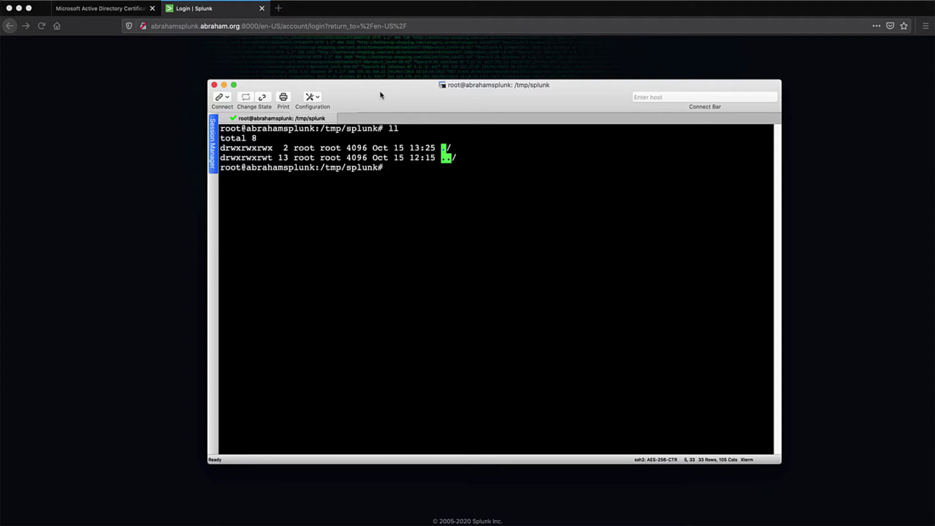
pyautogui.write('nano /opt/splunk/etc/system/local/web.conf')
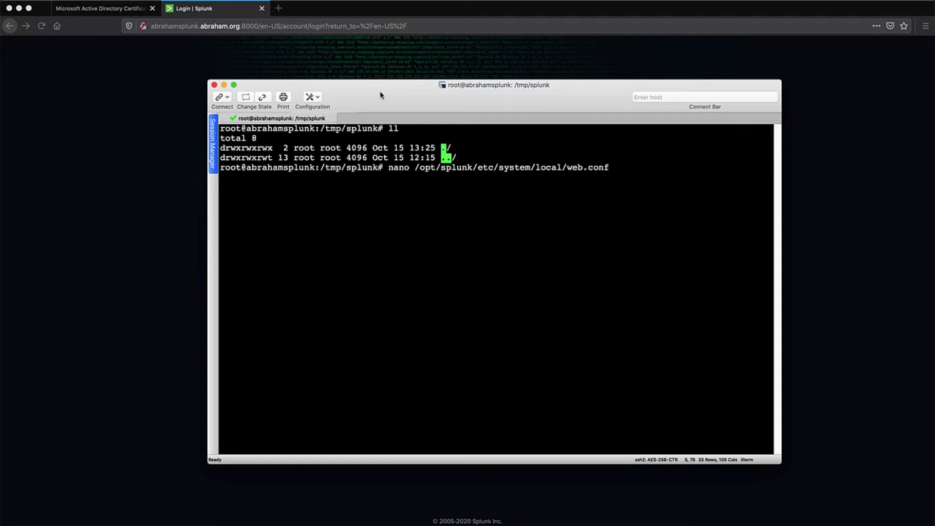
pyautogui.press('Return')
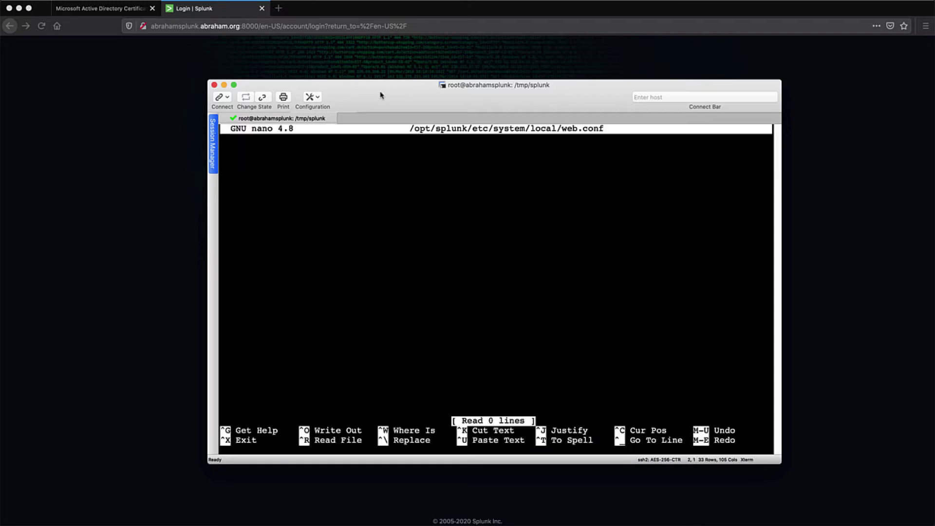
pyautogui.write('[settings]')
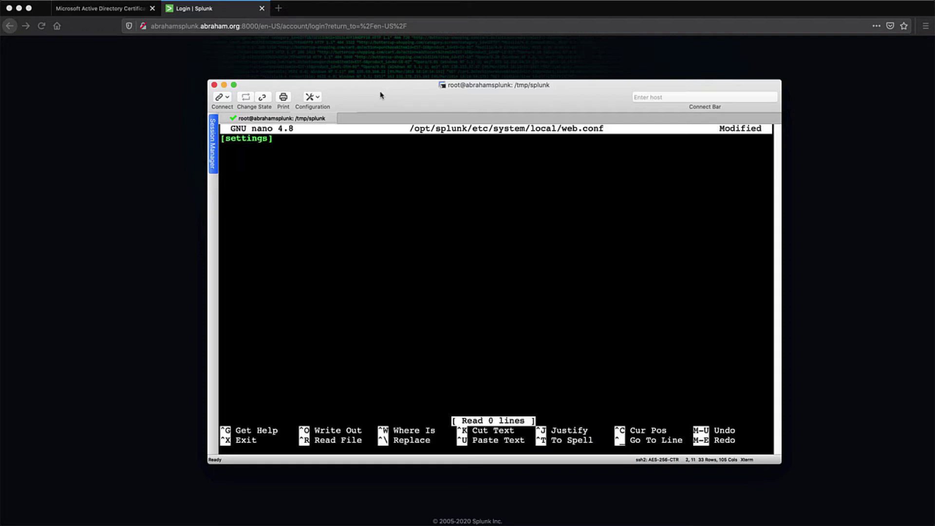
pyautogui.press('Return')
pyautogui.write('enableSplunkWebSSL = true')
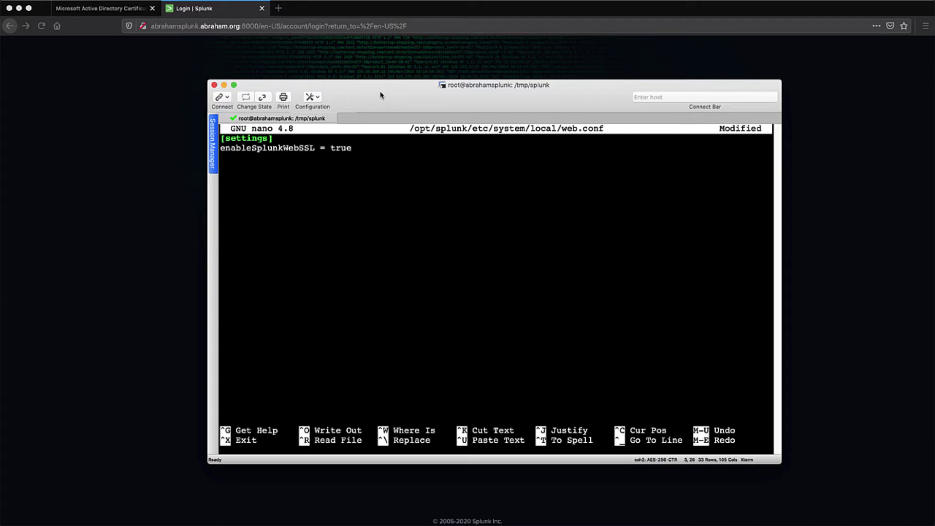
pyautogui.hotkey('ctrl', 'o')
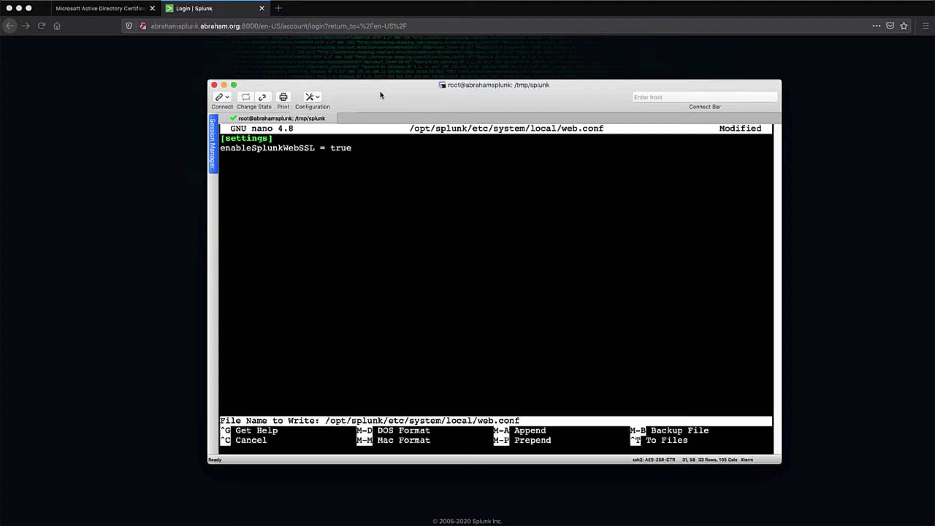
pyautogui.press('Return')
# Exit nano and run /opt/splunk/bin/splunk restart to bring Splunk Web up over HTTPS.
pyautogui.hotkey('ctrl', 'x')
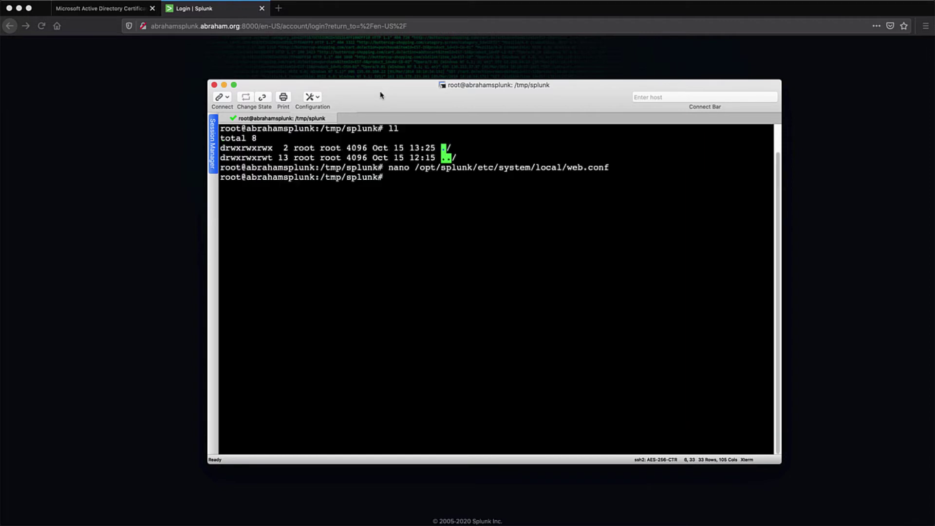
pyautogui.write('/opt/splunk/bin/splunk restart')
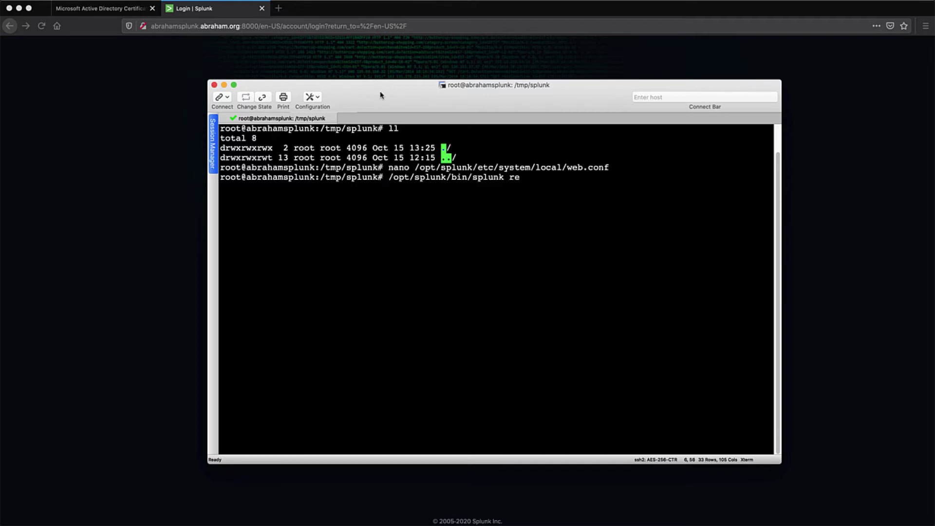
pyautogui.press('Return')
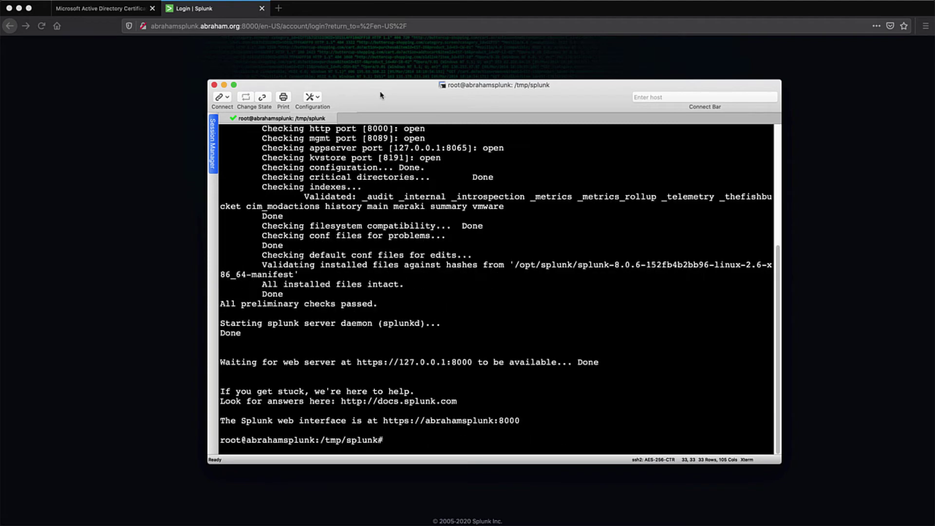
pyautogui.click(151, 142)
pyautogui.click(41, 25)
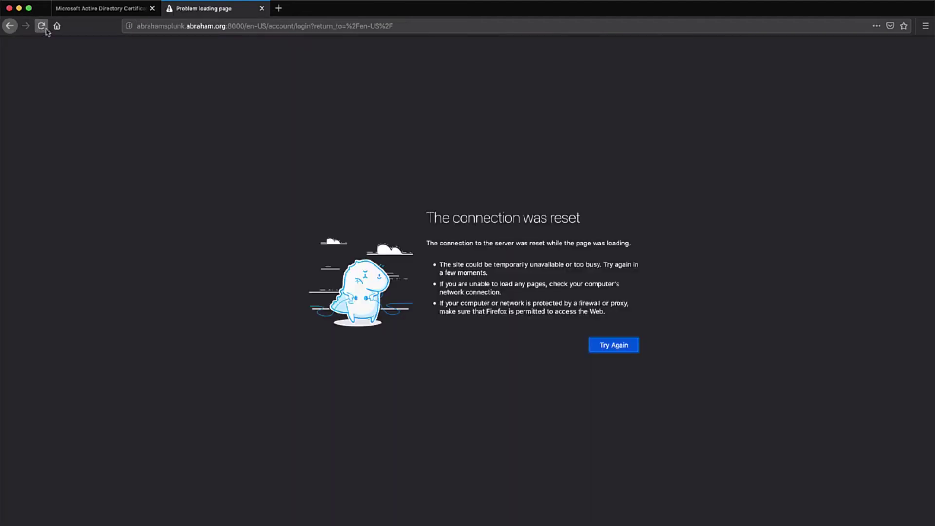
pyautogui.write('https://')
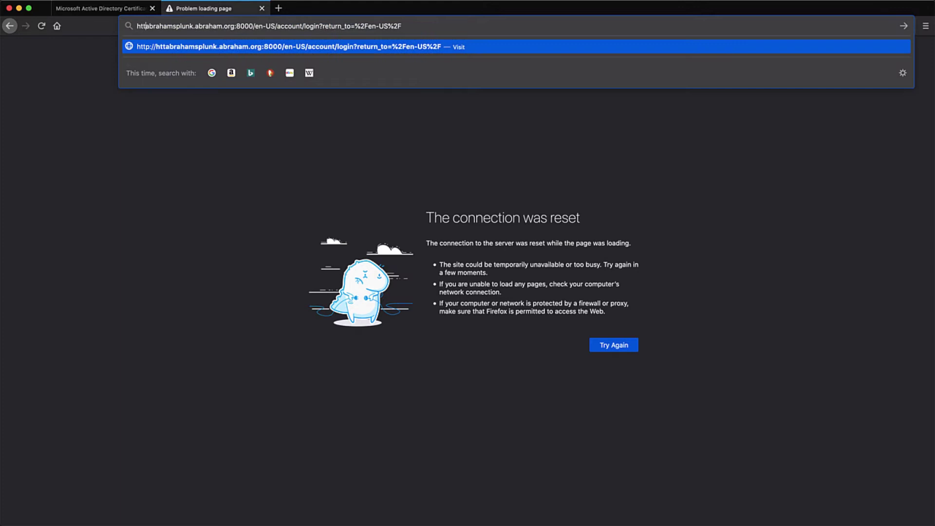
pyautogui.press('Return')
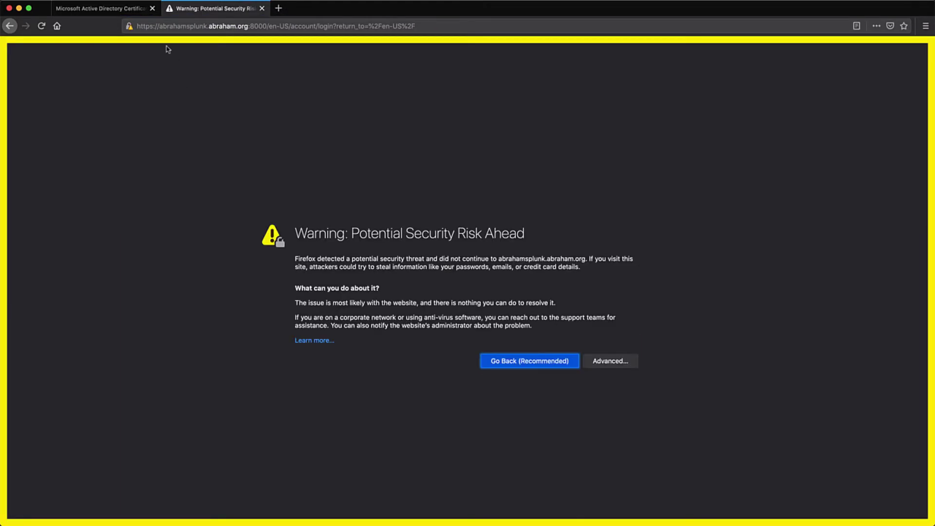
# View the page's certificate, issued by SplunkCommonCA for abrahamsplunk.
pyautogui.click(130, 28)
pyautogui.click(304, 72)
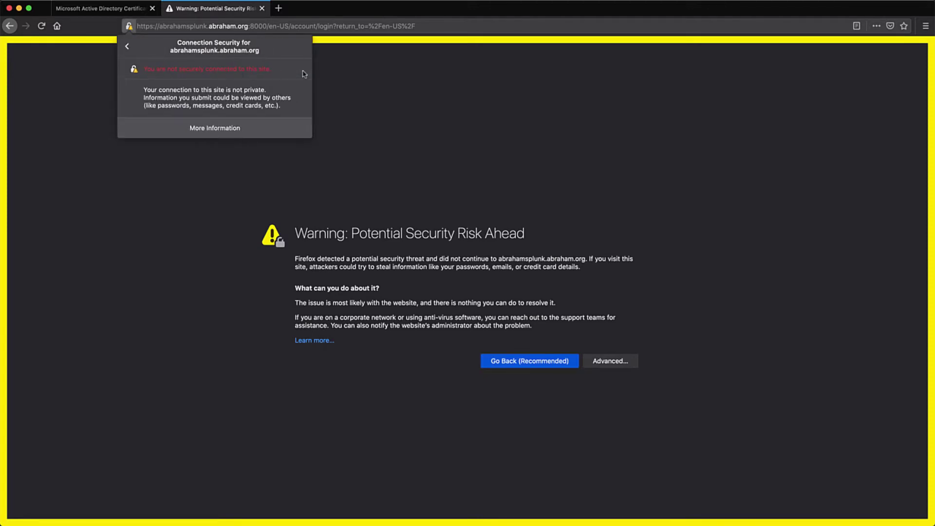
pyautogui.click(233, 136)
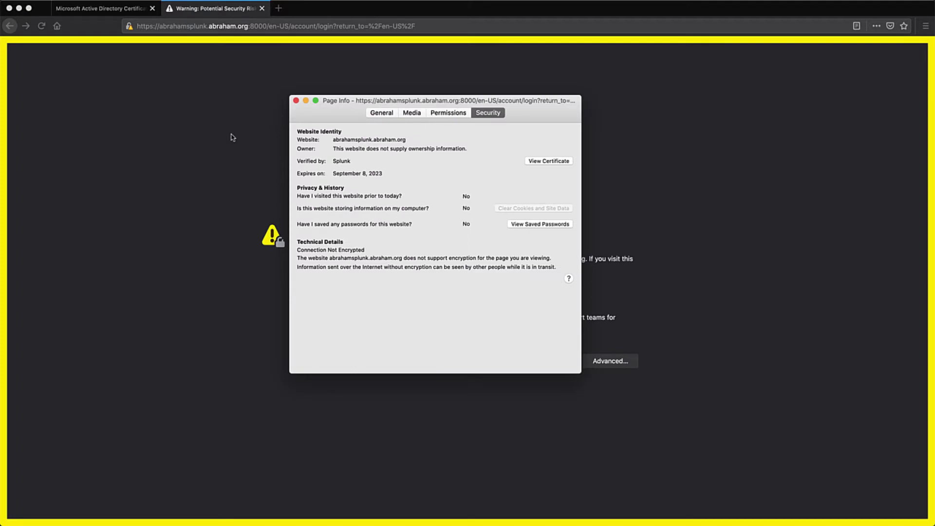
pyautogui.click(537, 161)
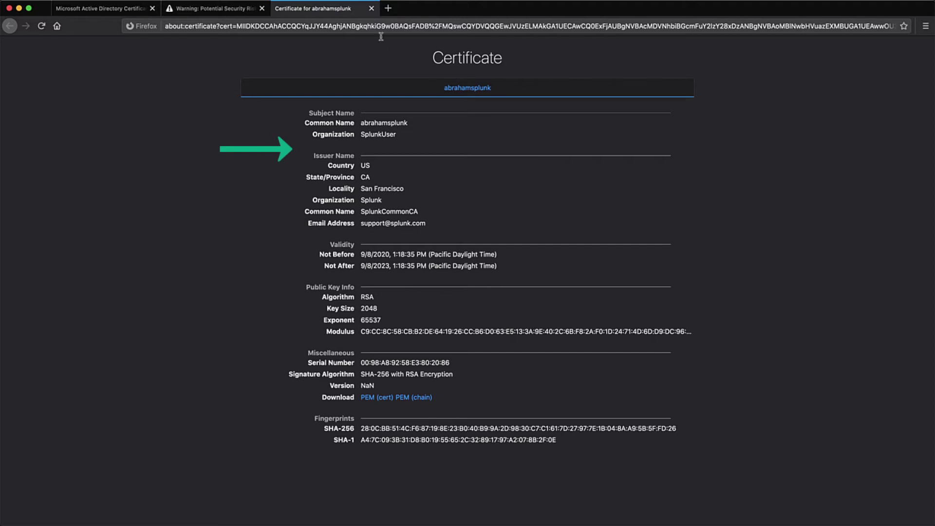
# Accept the certificate risk and confirm in Page Info that the login page is encrypted.
pyautogui.click(371, 9)
pyautogui.click(629, 362)
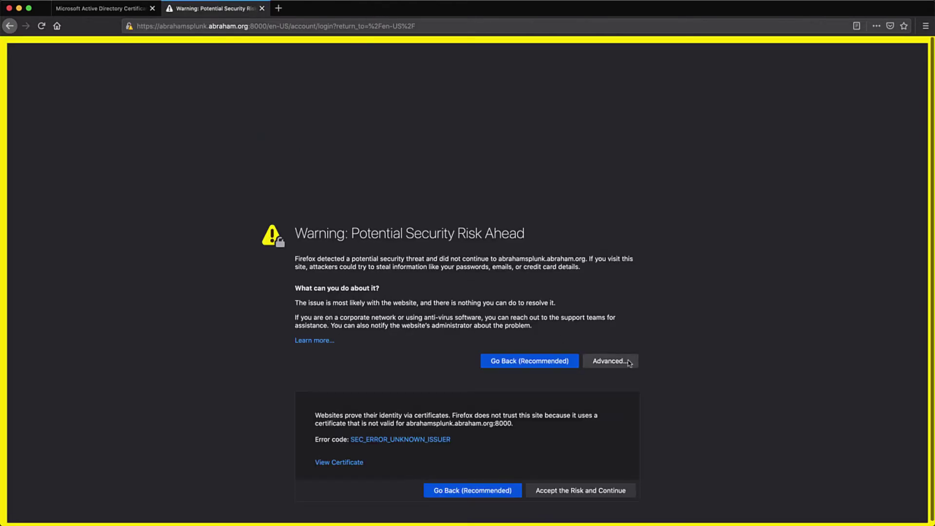
pyautogui.click(580, 491)
pyautogui.click(144, 28)
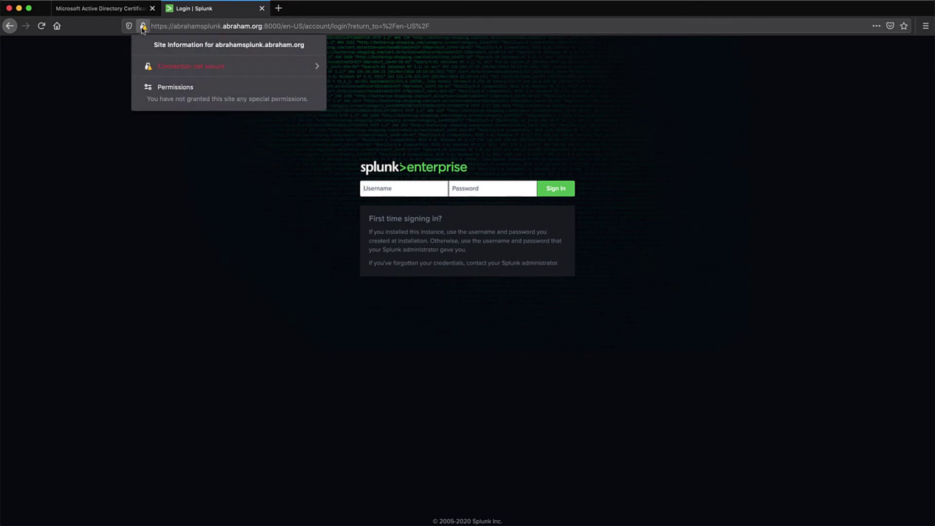
pyautogui.click(321, 71)
pyautogui.click(271, 131)
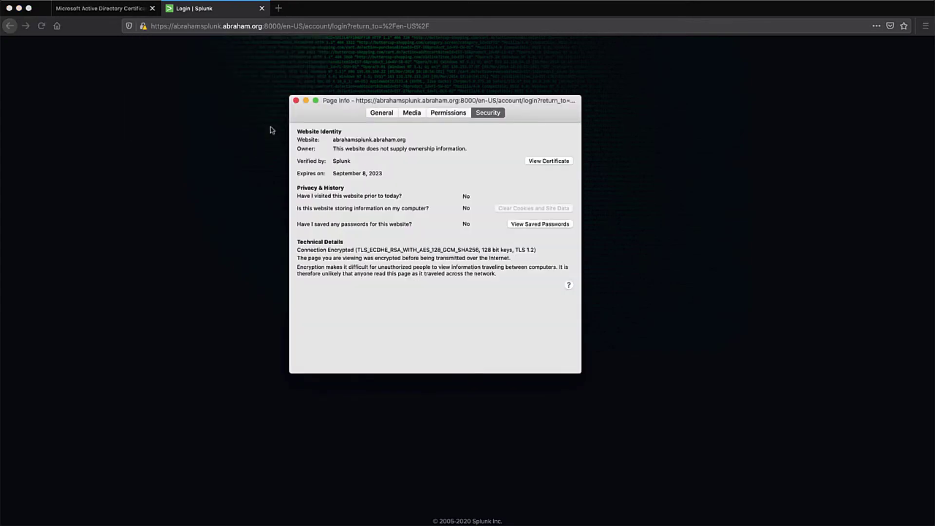
pyautogui.click(296, 101)
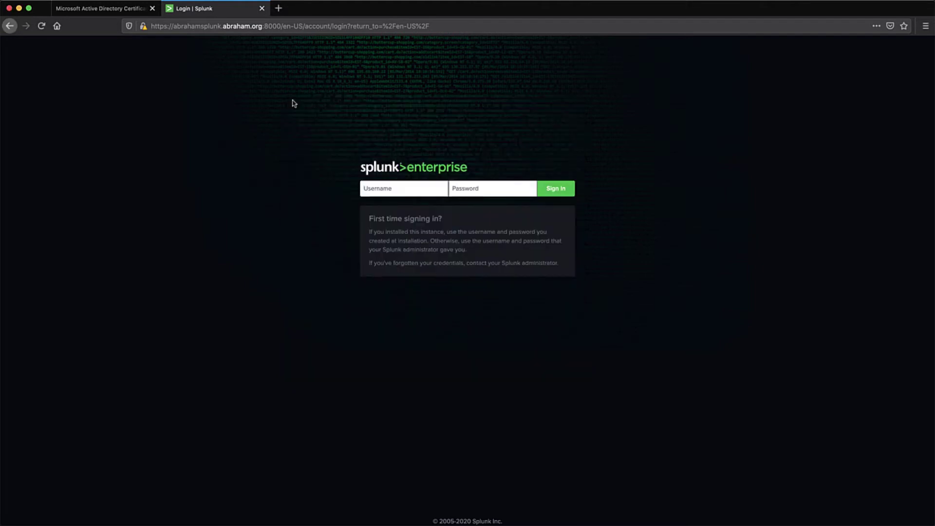
# Remove the site's certificate exception and return to the SSH terminal.
pyautogui.click(144, 27)
pyautogui.click(317, 66)
pyautogui.click(240, 104)
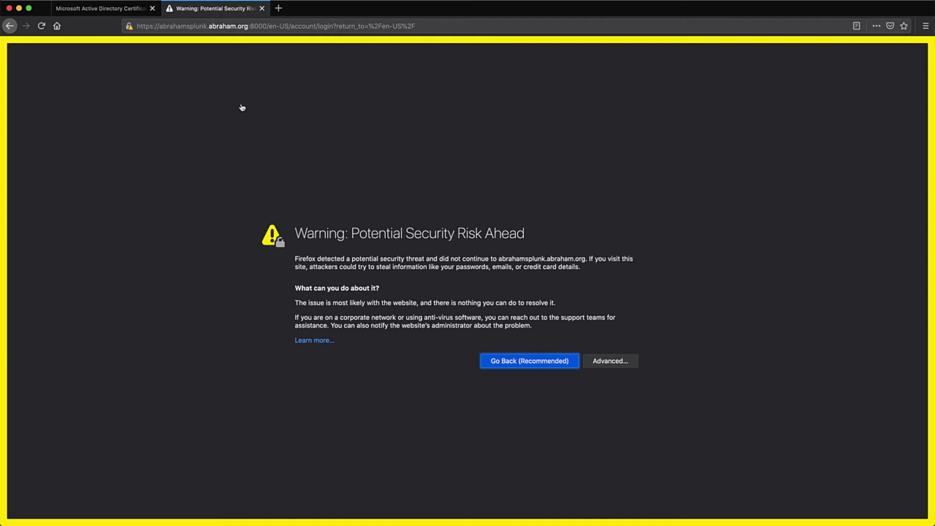
pyautogui.press('super+Tab')
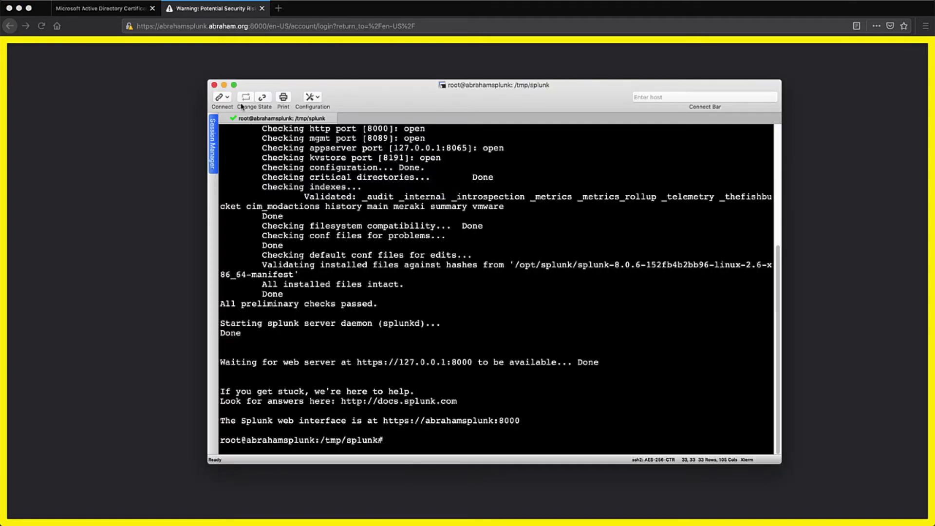
# Generate the pass-phrase-protected AES-256 2048-bit key SplunkPrivateKey.key with openssl genrsa and list the files.
pyautogui.write('openssl genrsa -aes256')
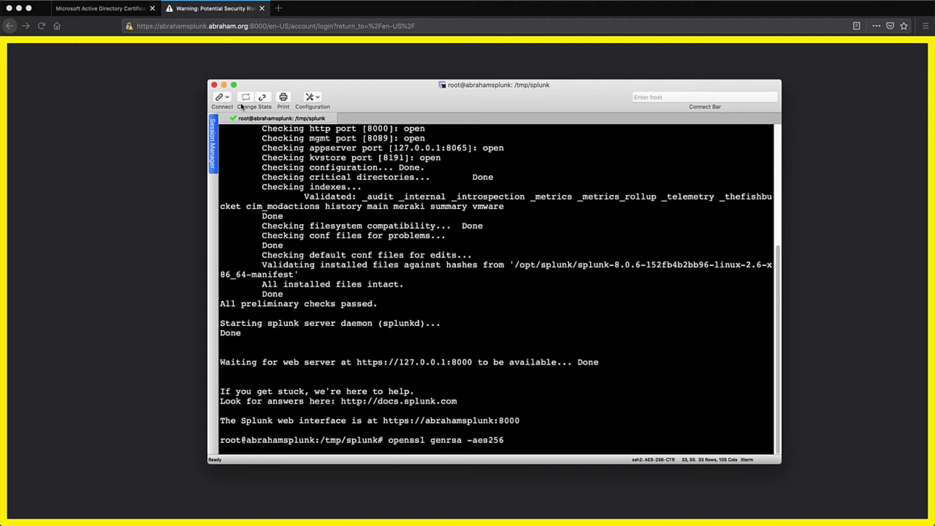
pyautogui.write(' -out SplunkPrivateKey.key 2048')
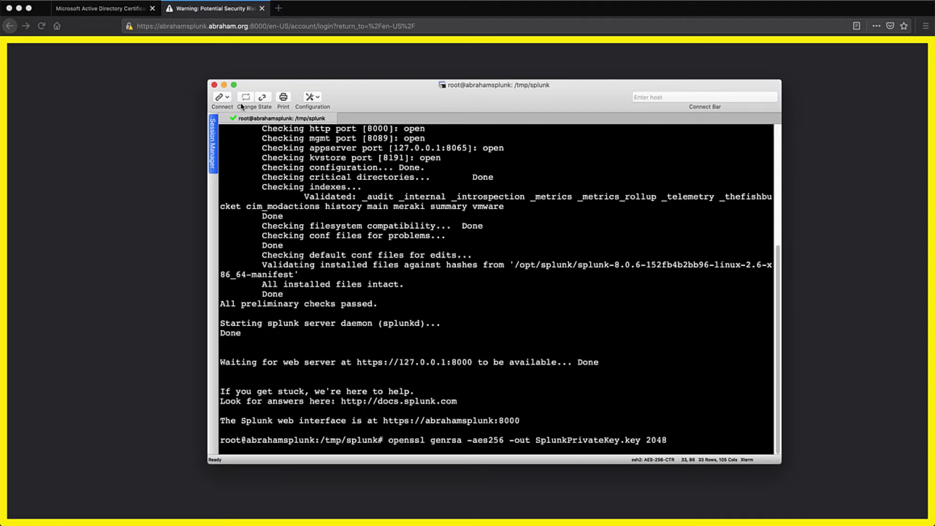
pyautogui.press('Return')
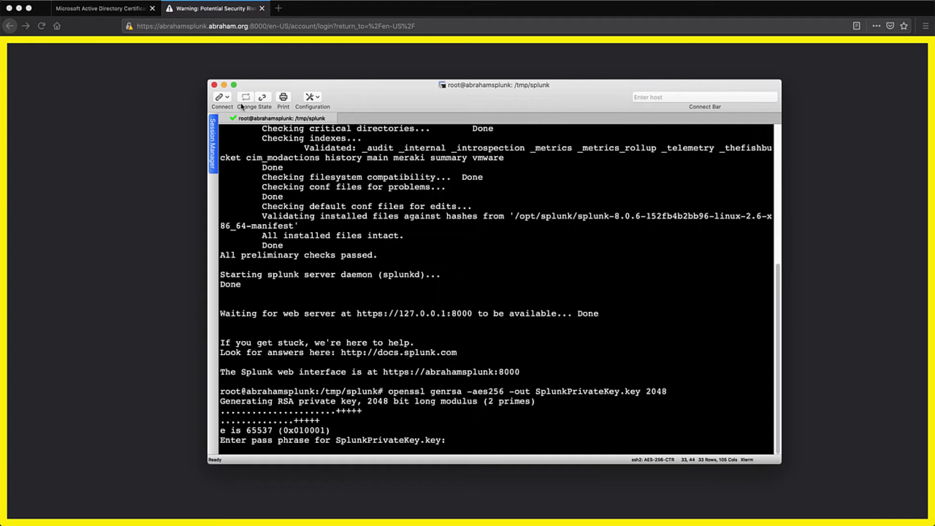
pyautogui.press('Return')
pyautogui.press('Return')
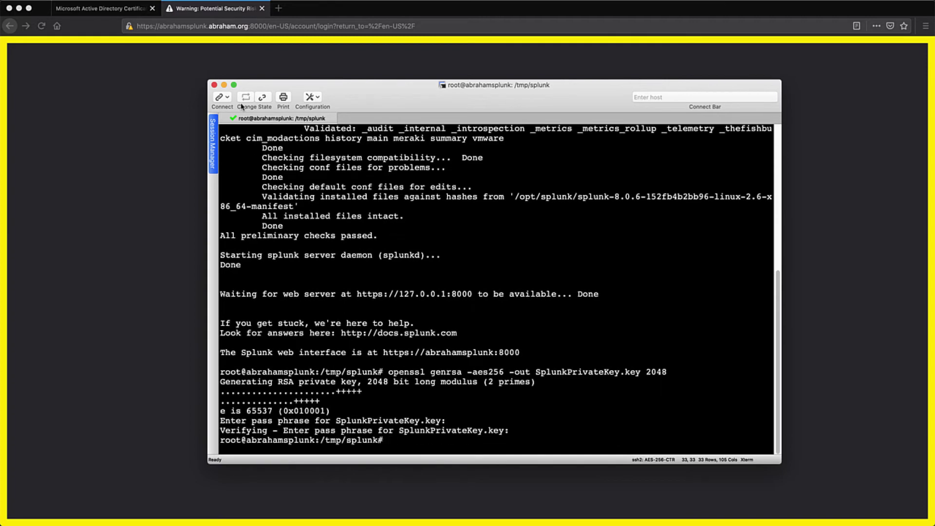
pyautogui.write('ll')
pyautogui.press('Return')
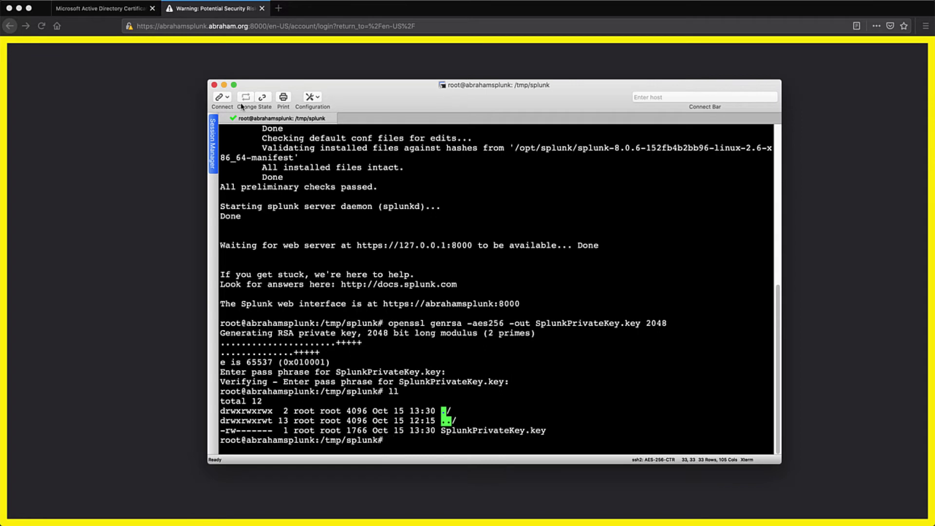
pyautogui.write('openssl req -new -key ')
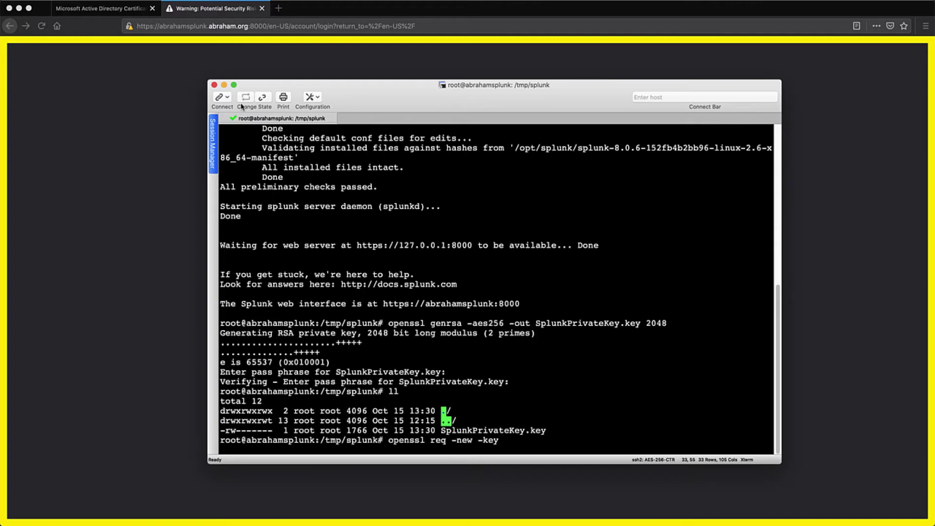
pyautogui.write('S')
# Start the Splunk.csr request from SplunkPrivateKey.key with country US, state Nevada, locality Las Vegas.
pyautogui.press('Tab')
pyautogui.write('-out')
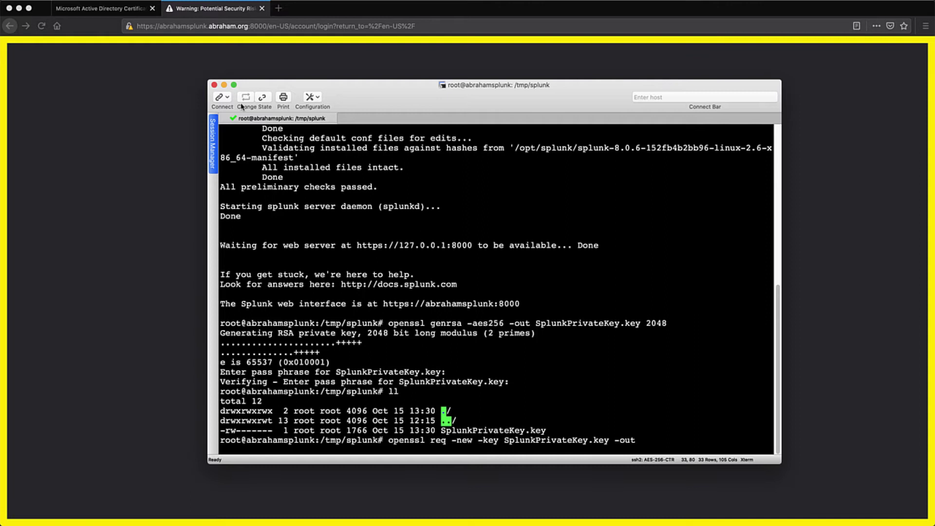
pyautogui.write(' Splunk.csr')
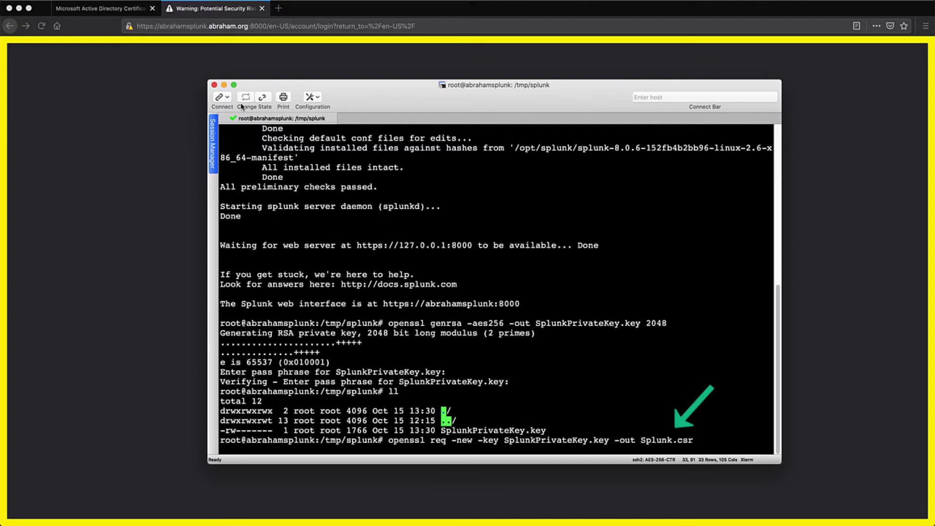
pyautogui.press('Return')
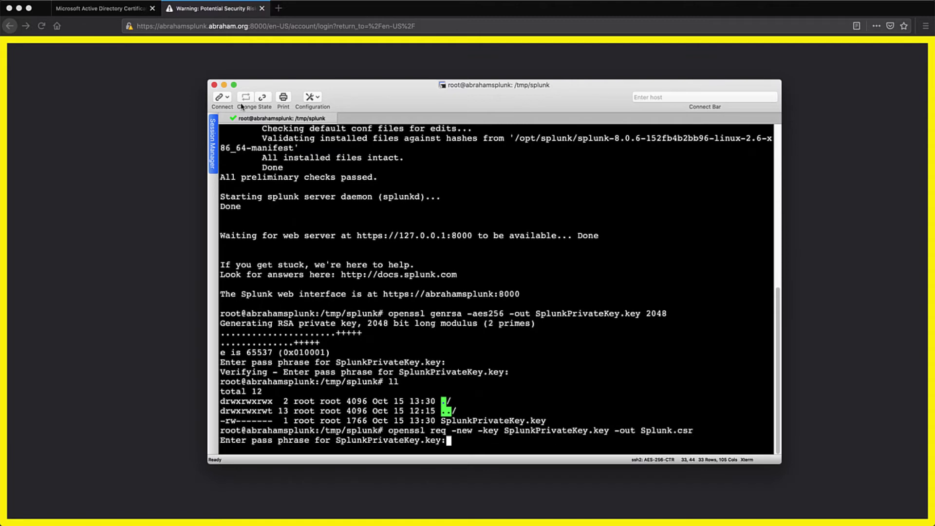
pyautogui.press('Return')
pyautogui.write('US')
pyautogui.press('Return')
pyautogui.write('Ne')
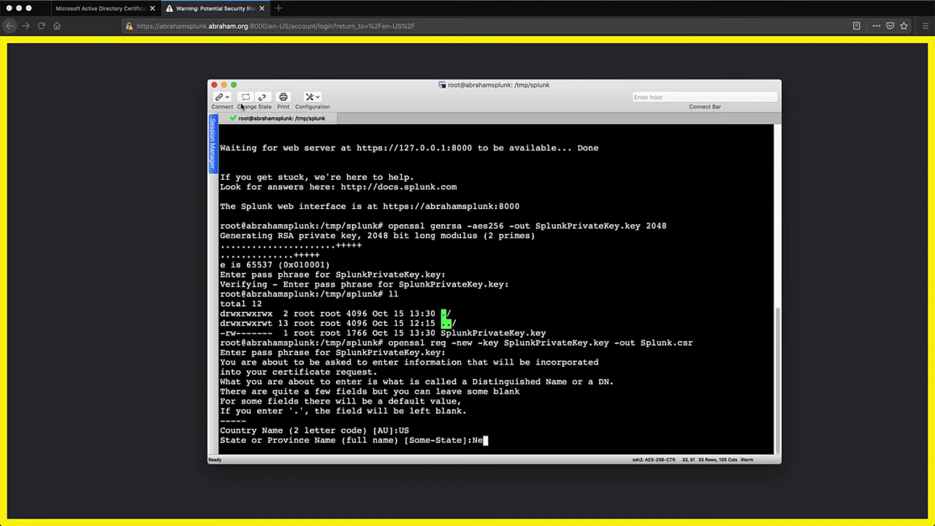
pyautogui.write('vada')
pyautogui.press('Return')
pyautogui.write('Las Vegas')
pyautogui.press('Return')
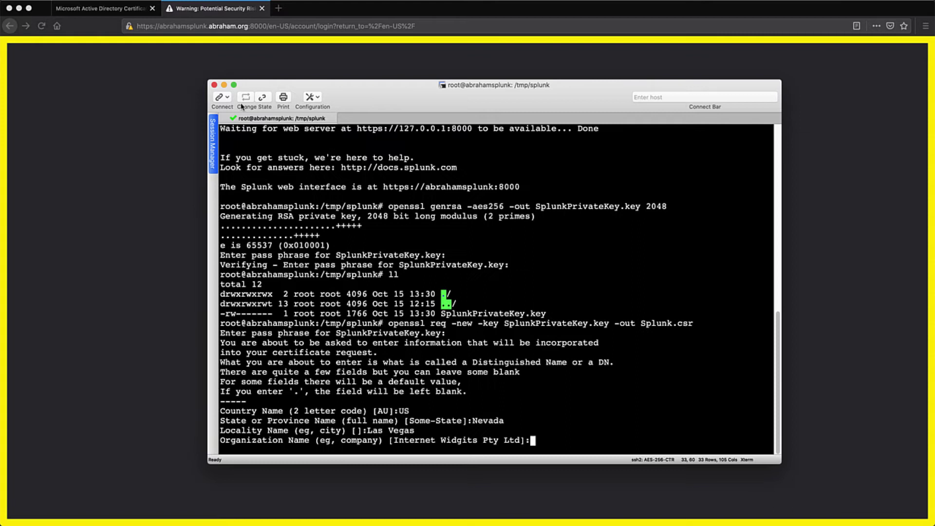
# Enter organization Abraham, unit Lab, common name abrahamsplunk.abraham.org, and a contact e-mail; leave extras blank.
pyautogui.write('Abraham')
pyautogui.press('Return')
pyautogui.write('L')
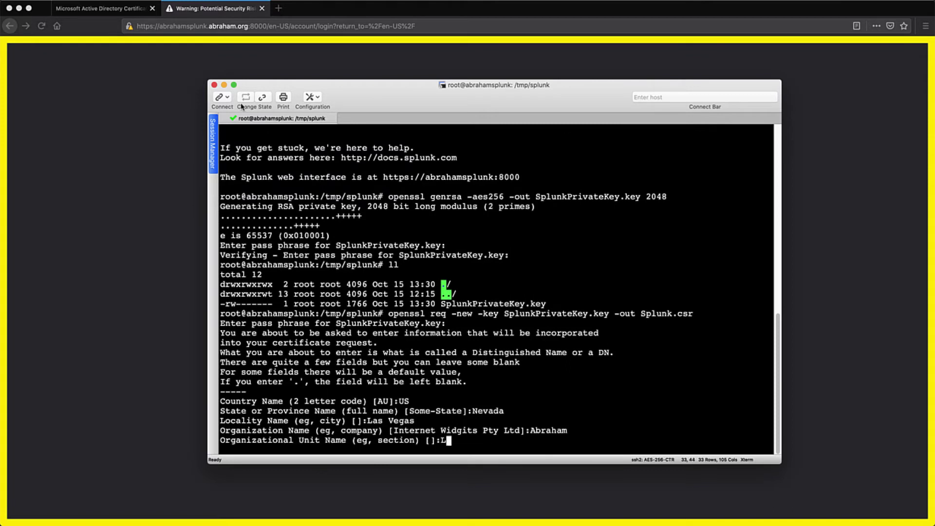
pyautogui.write('ab')
pyautogui.press('Return')
pyautogui.write('abrahamsp')
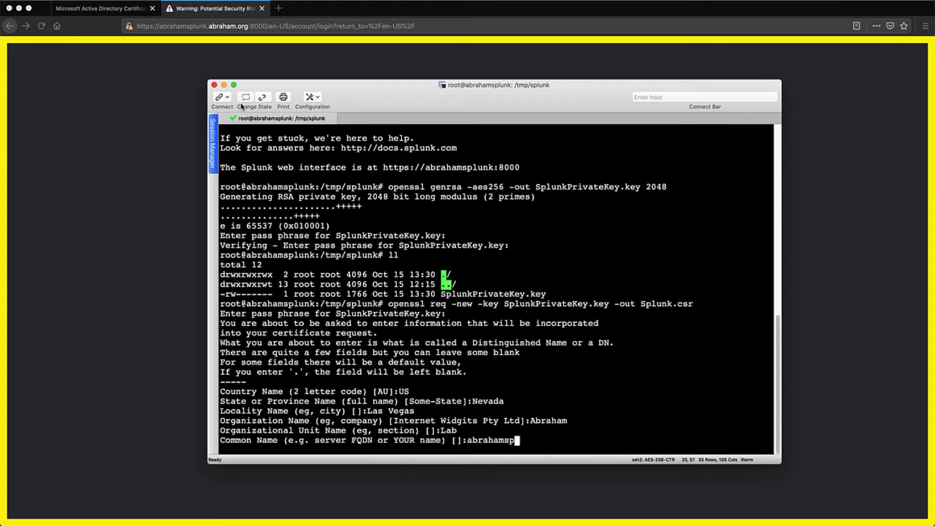
pyautogui.write('lunk.abraham.org')
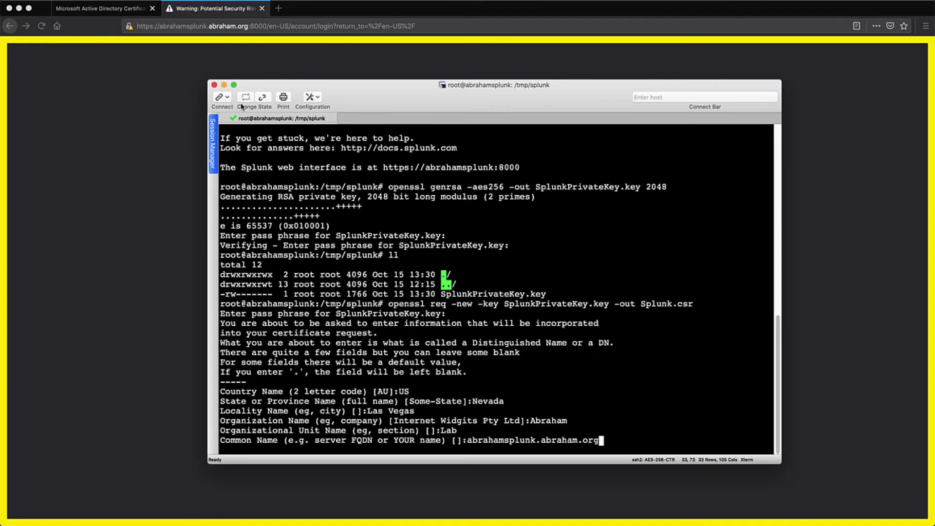
pyautogui.press('Return')
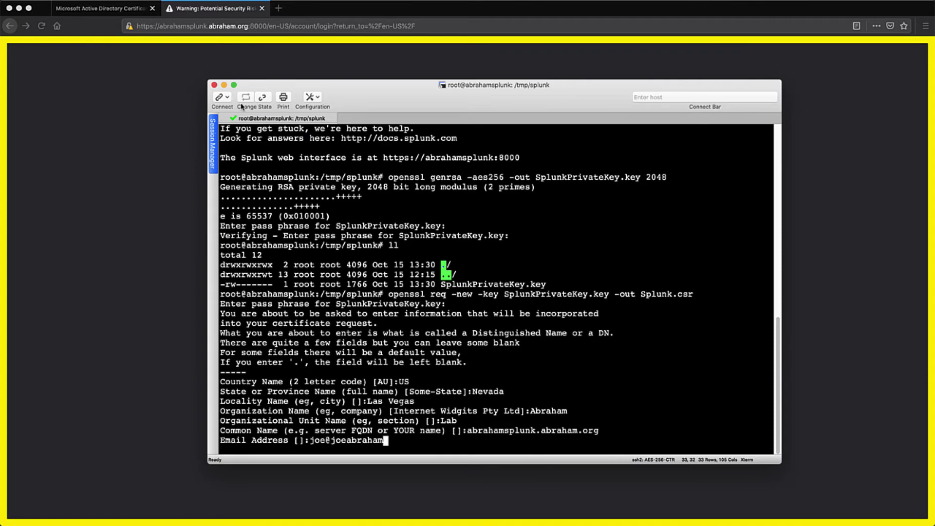
pyautogui.press('Return')
pyautogui.press('Return')
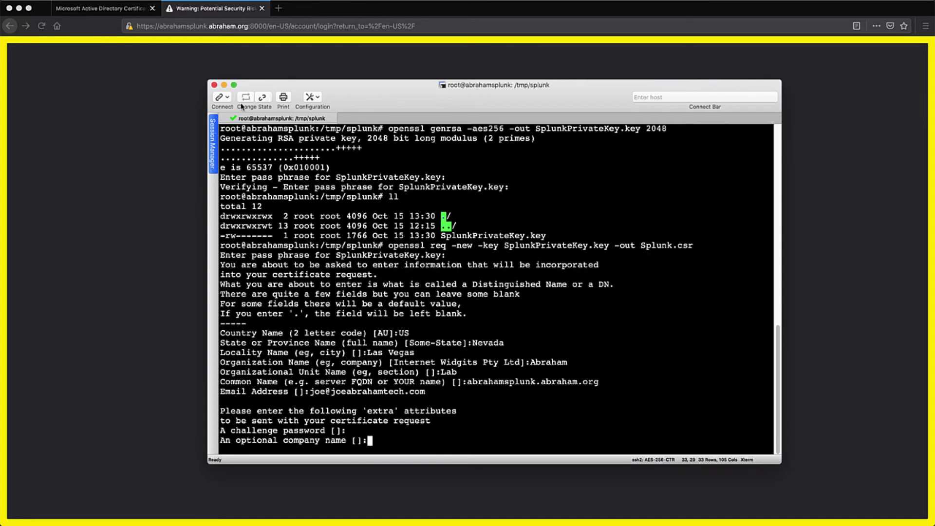
pyautogui.press('Return')
pyautogui.write('ll')
pyautogui.press('Return')
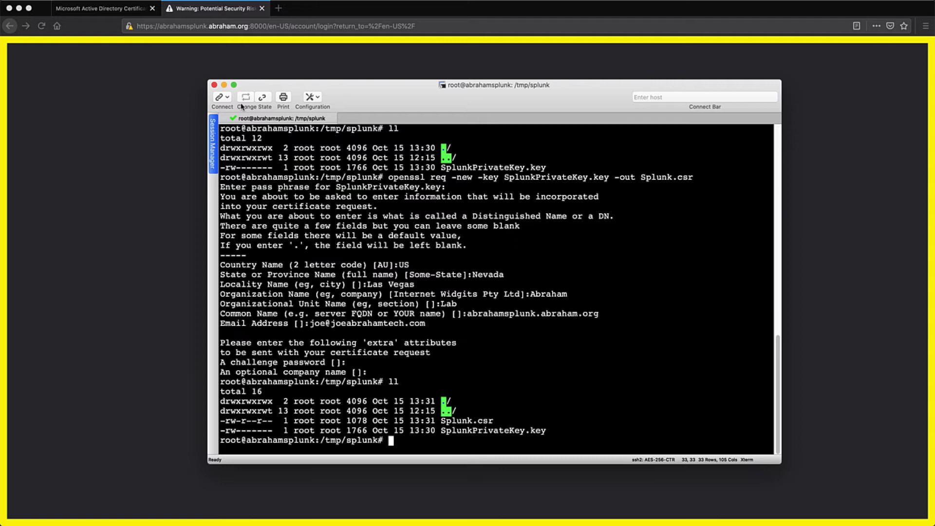
# Export a pass-phrase-free copy of SplunkPrivateKey.key as Splunk_Key.key with openssl rsa.
pyautogui.write('openssl rsa -in Splunk')
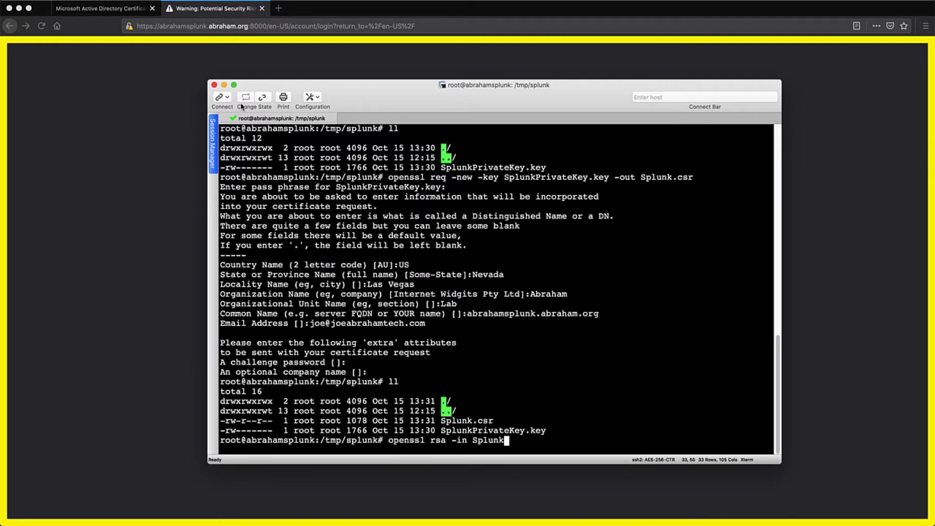
pyautogui.write('P')
pyautogui.press('Tab')
pyautogui.write('-out')
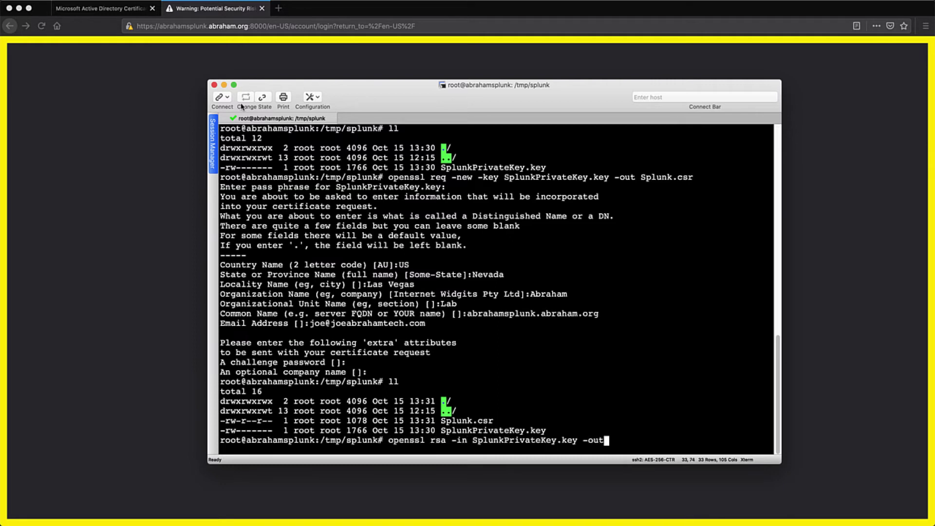
pyautogui.write(' Splunk_Key.key')
pyautogui.press('Return')
pyautogui.press('Return')
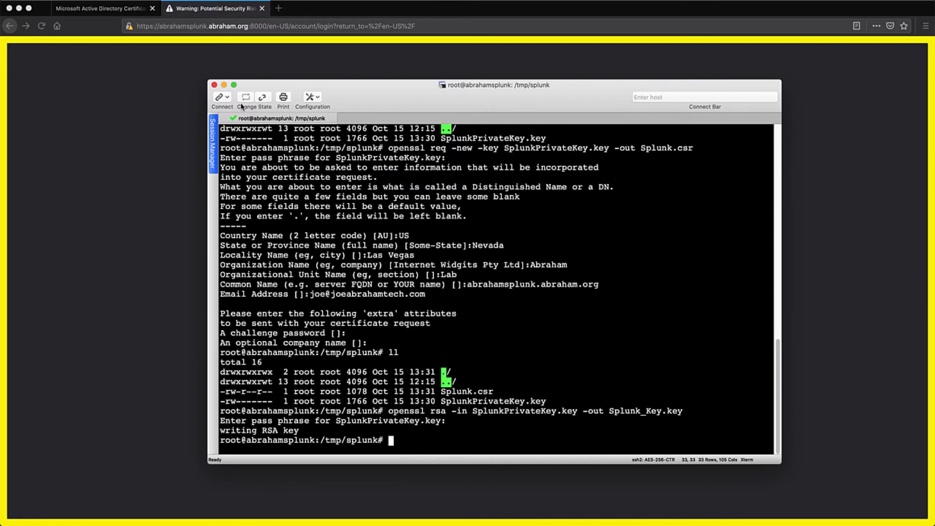
pyautogui.write('ll')
pyautogui.press('Return')
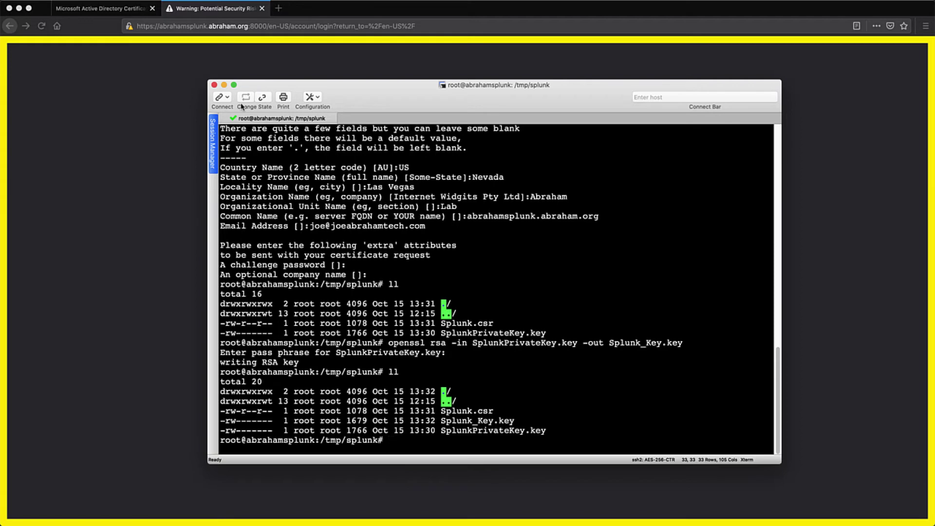
# Print Splunk.csr, copy its BEGIN-to-END certificate request block, and bring Firefox forward.
pyautogui.write('cat Splunk.csr')
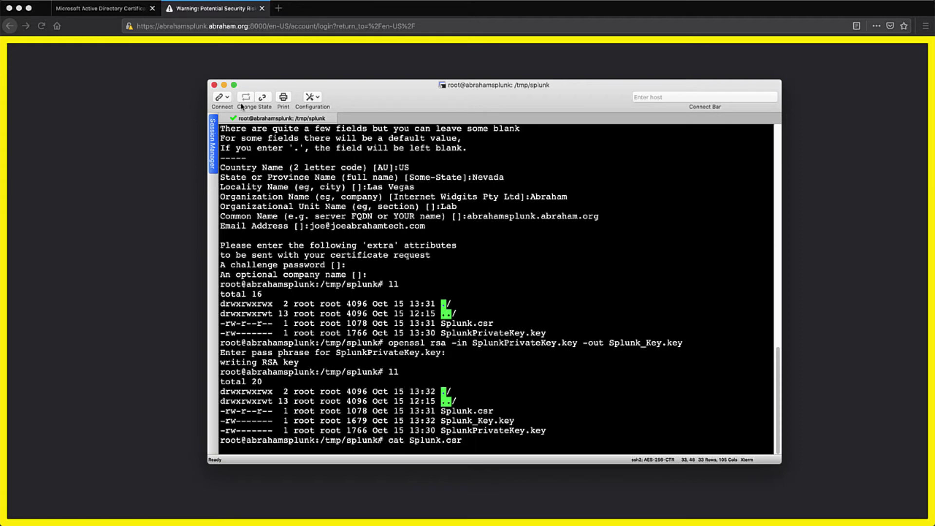
pyautogui.press('Return')
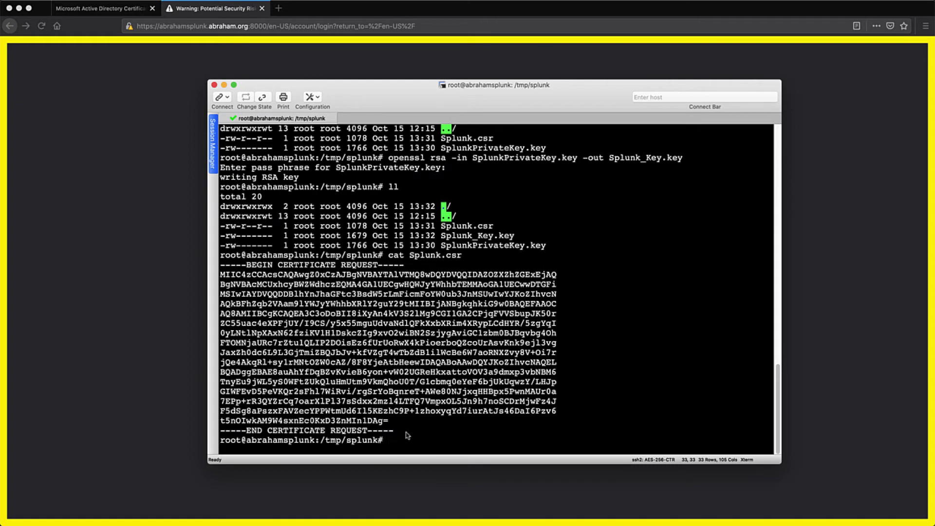
pyautogui.moveTo(410, 440); pyautogui.dragTo(222, 266)
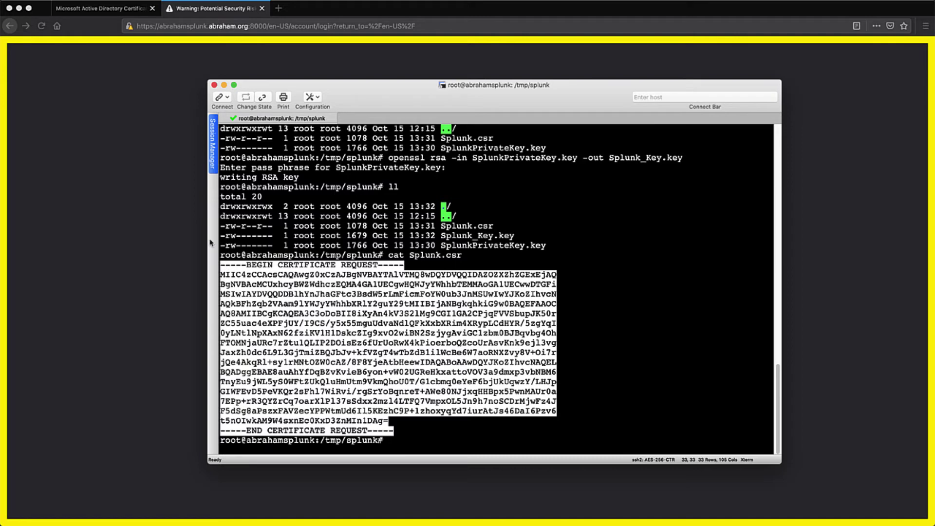
pyautogui.click(125, 77)
# On the certificate services page, choose Request a certificate.
pyautogui.click(97, 7)
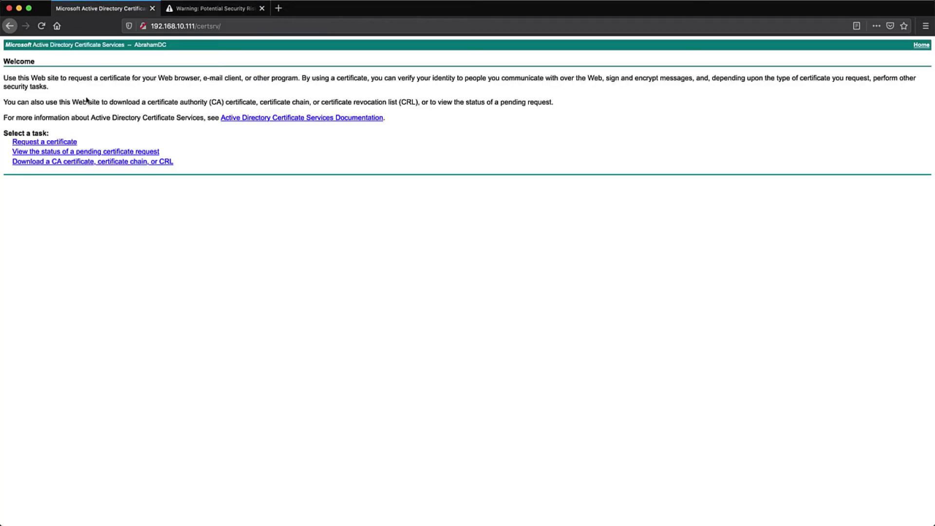
pyautogui.click(44, 143)
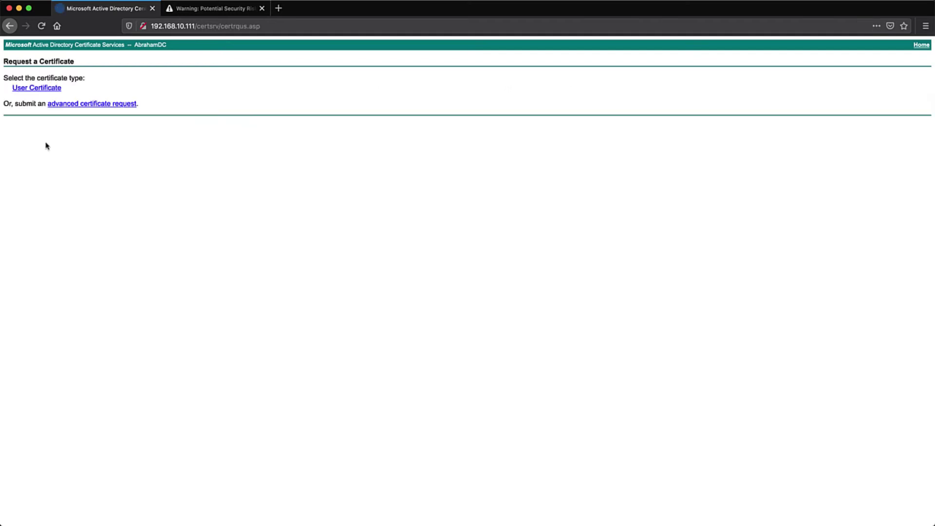
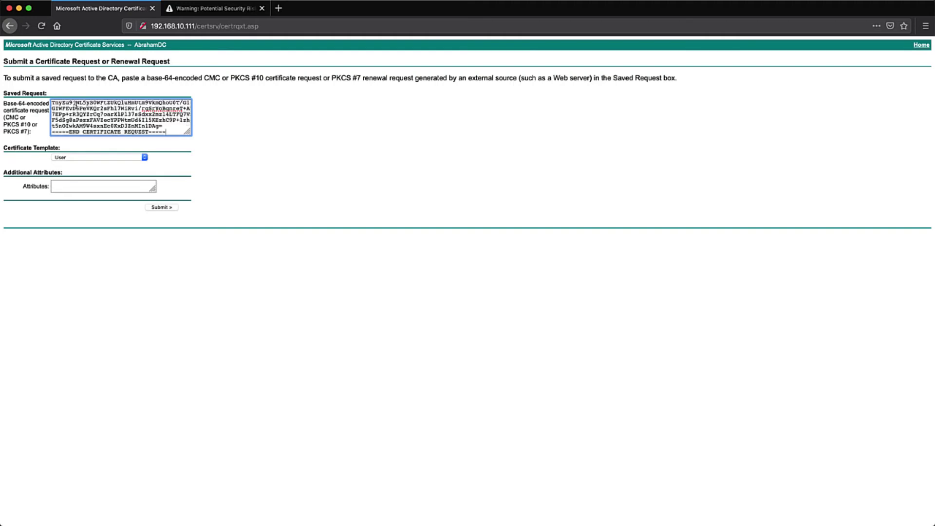
# Submit the certificate request under the Web Server template and save the issued certnew.cer.
pyautogui.click(74, 158)
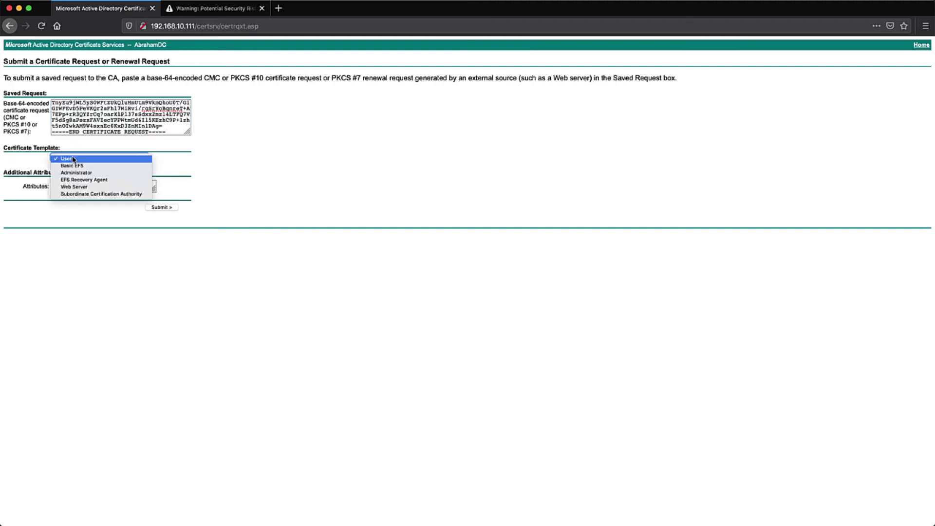
pyautogui.click(77, 187)
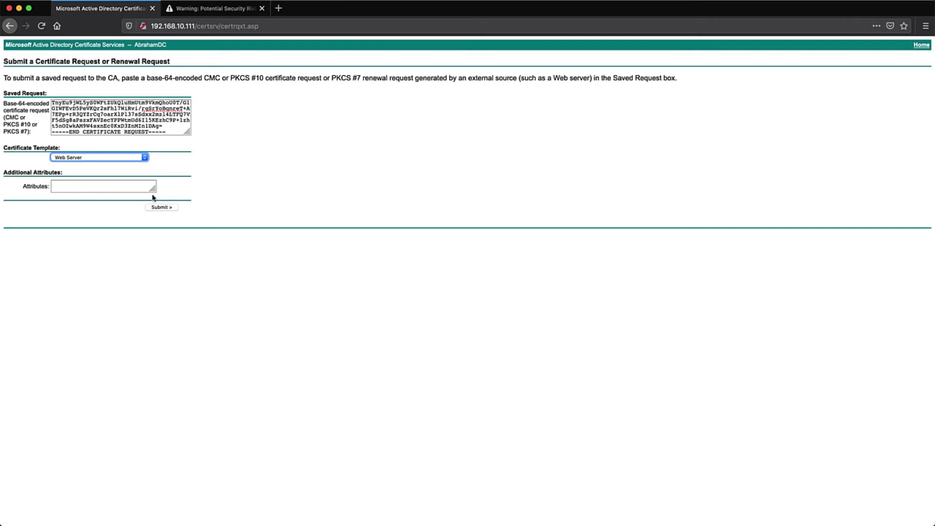
pyautogui.click(163, 208)
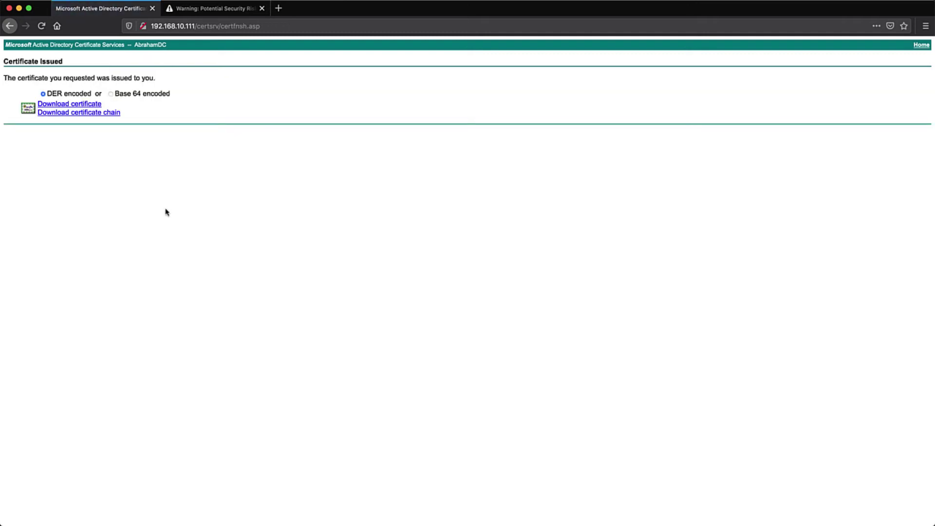
pyautogui.click(88, 105)
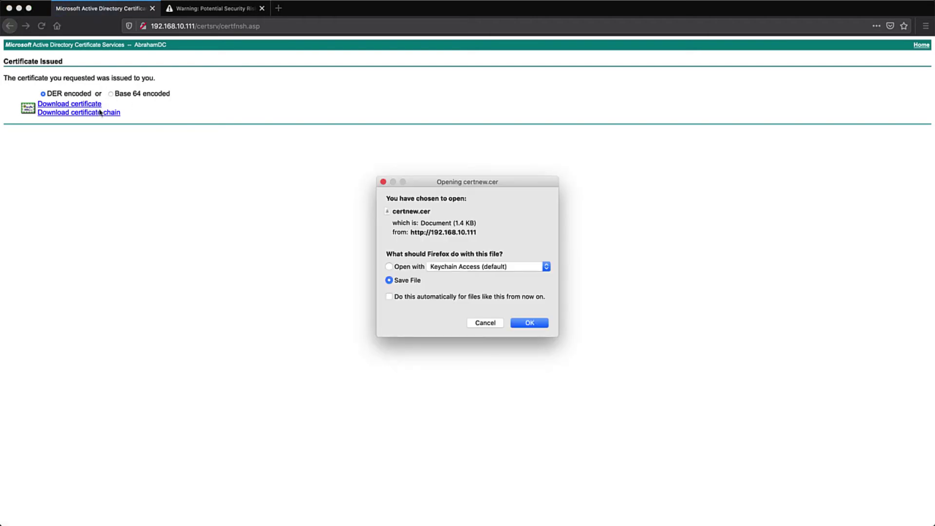
pyautogui.click(519, 325)
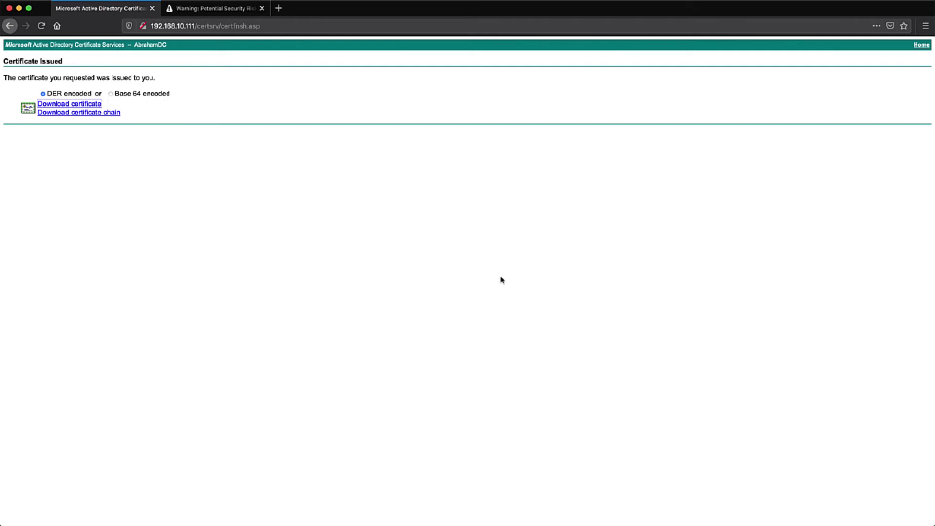
# Upload AbrahamSplunk.cer to /tmp/splunk via Cyberduck, allowing the host fingerprint, then confirm with ll.
pyautogui.click(204, 12)
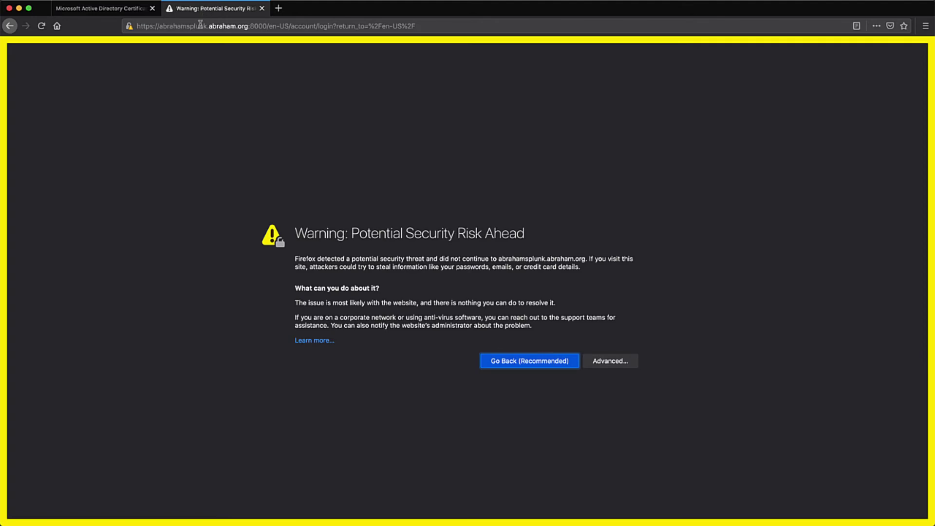
pyautogui.press('super+Tab')
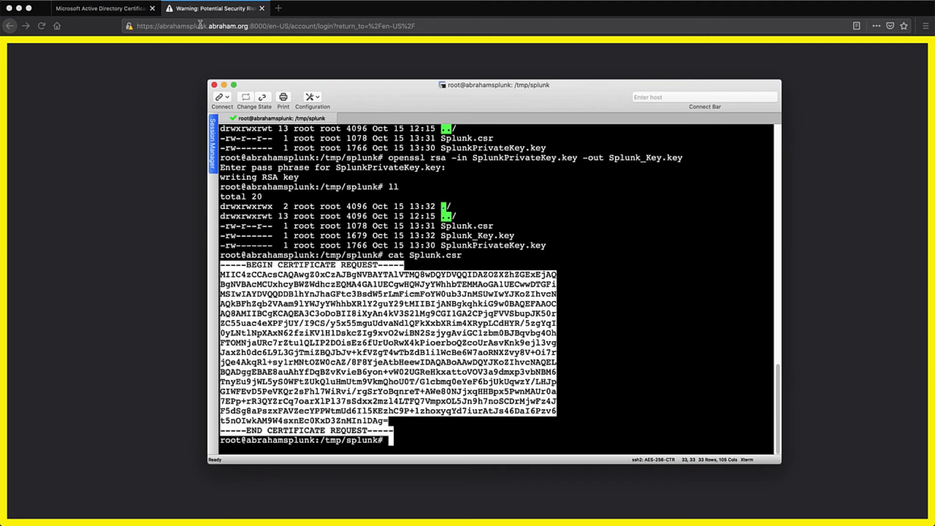
pyautogui.click(478, 441)
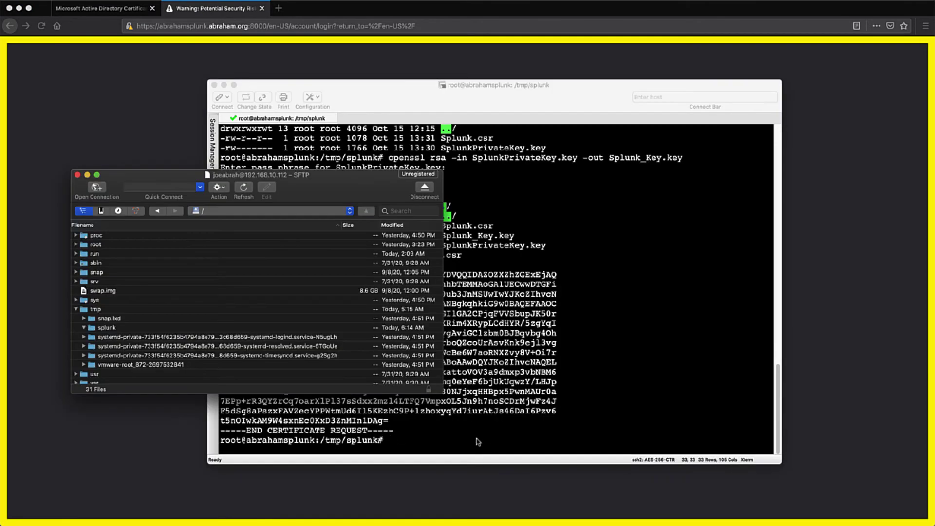
pyautogui.press('super+Tab')
pyautogui.moveTo(3, 372); pyautogui.dragTo(137, 333)
pyautogui.click(338, 263)
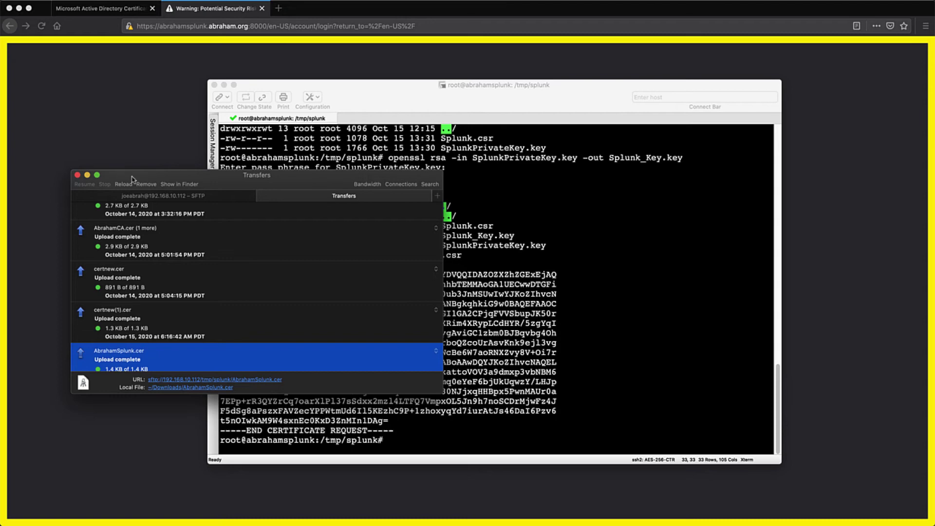
pyautogui.click(87, 174)
pyautogui.write('ll')
pyautogui.press('Return')
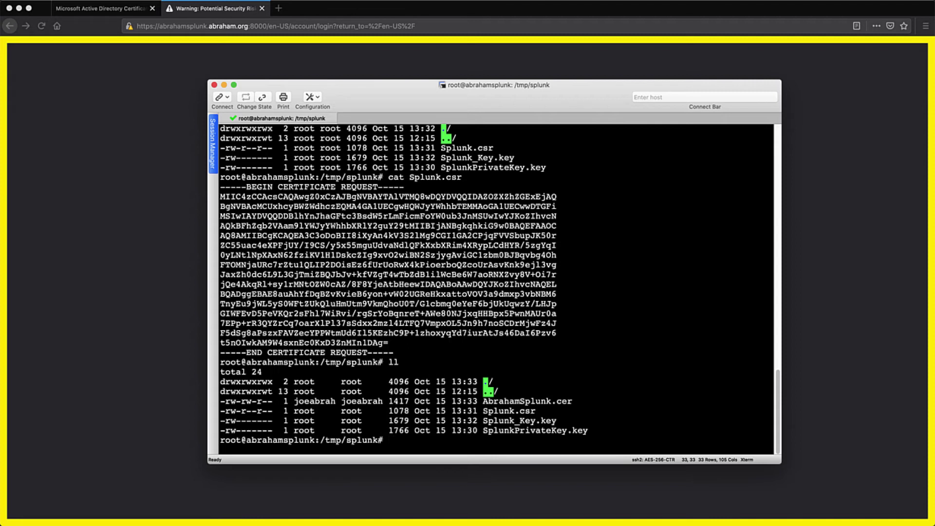
# Convert DER AbrahamSplunk.cer to PEM AbrahamSplunk.pem with openssl x509 and list the folder.
pyautogui.write('openssl x509 -in A')
pyautogui.press('Tab')
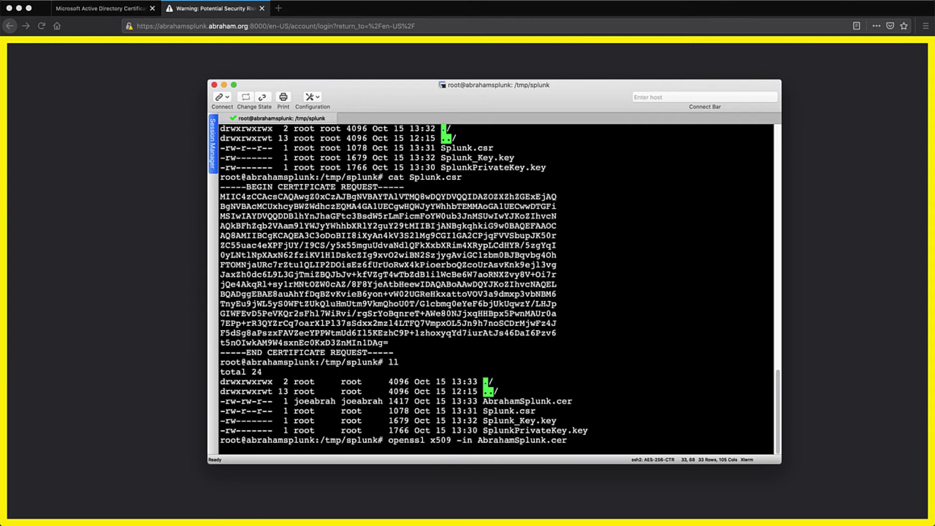
pyautogui.write('-inform DER -out AbrahamSpl')
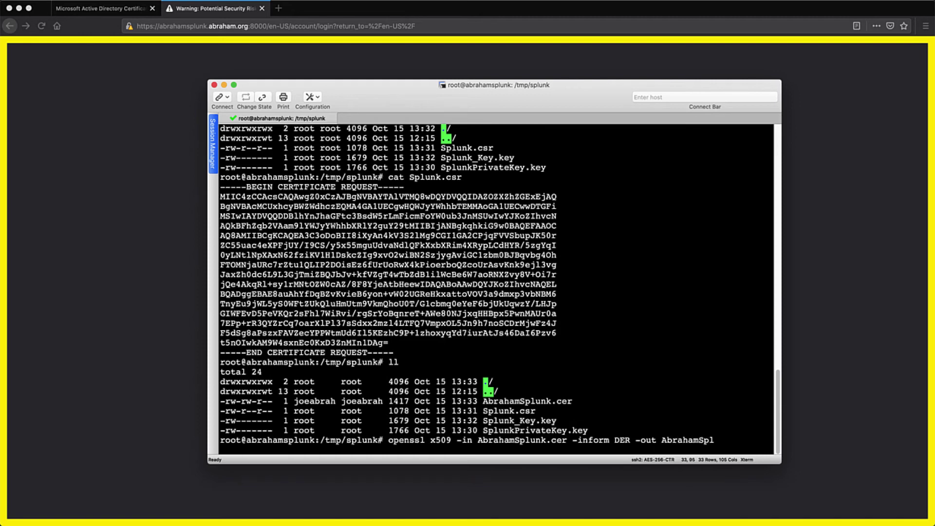
pyautogui.write('unk.pem -outform PEM')
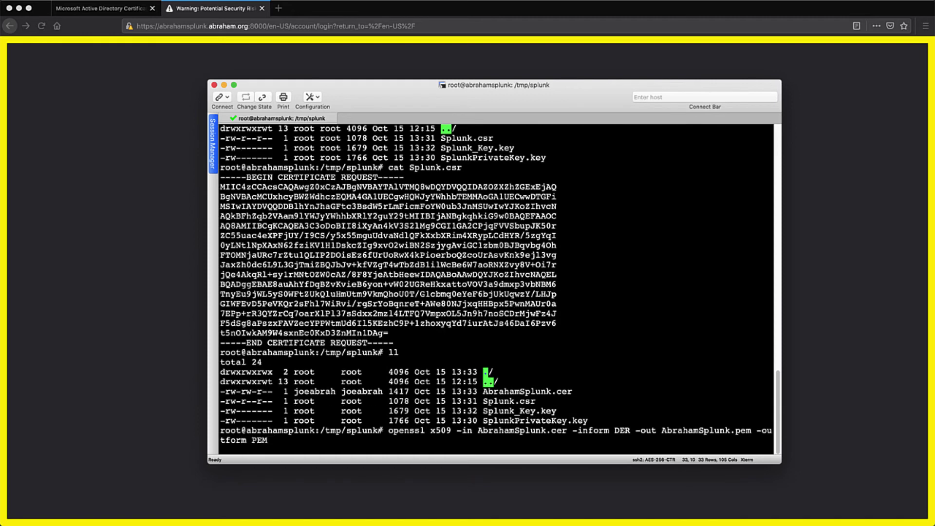
pyautogui.press('Return')
pyautogui.write('ll')
pyautogui.press('Return')
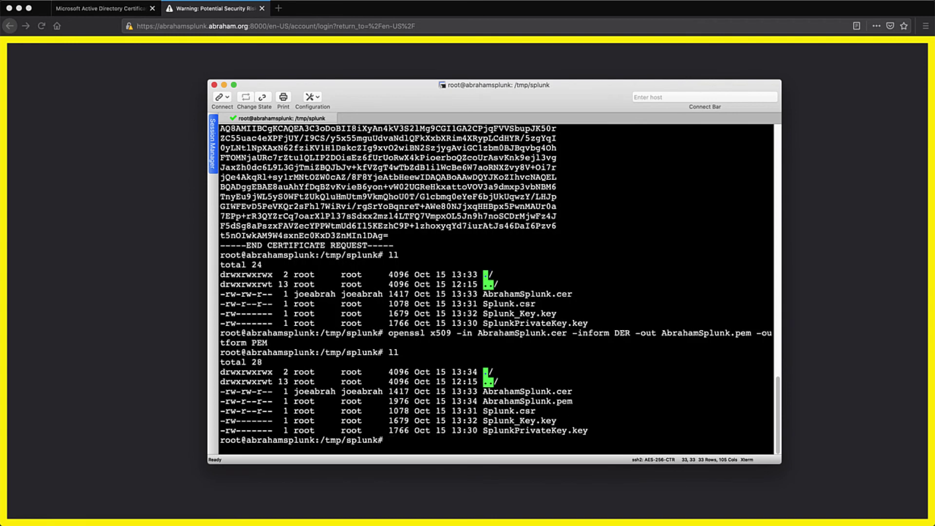
pyautogui.write('cd /opt/splunk/etc/auth/custom/')
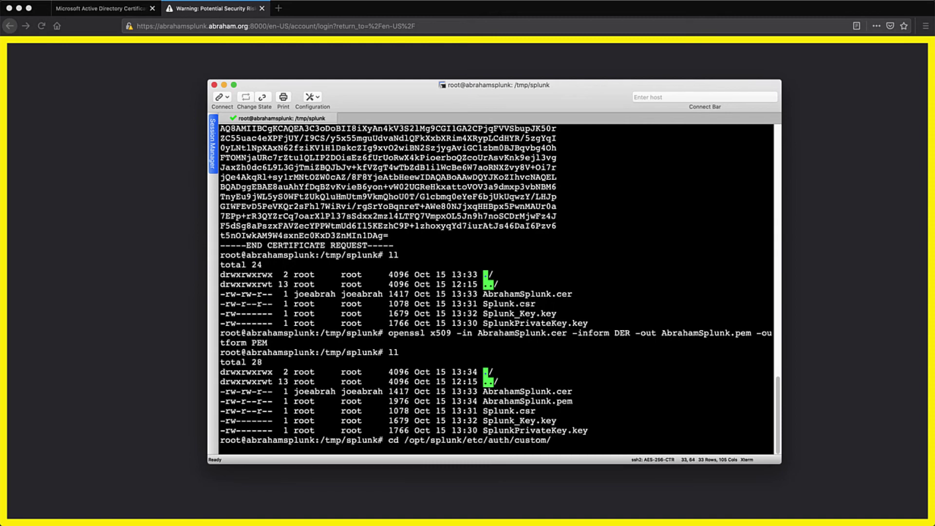
# Move AbrahamSplunk.pem and Splunk_Key.key from /tmp/splunk into /opt/splunk/etc/auth/custom.
pyautogui.press('Return')
pyautogui.write('ll')
pyautogui.press('Return')
pyautogui.write('mv /tmp/splunk/AbrahamSplunk.pem .')
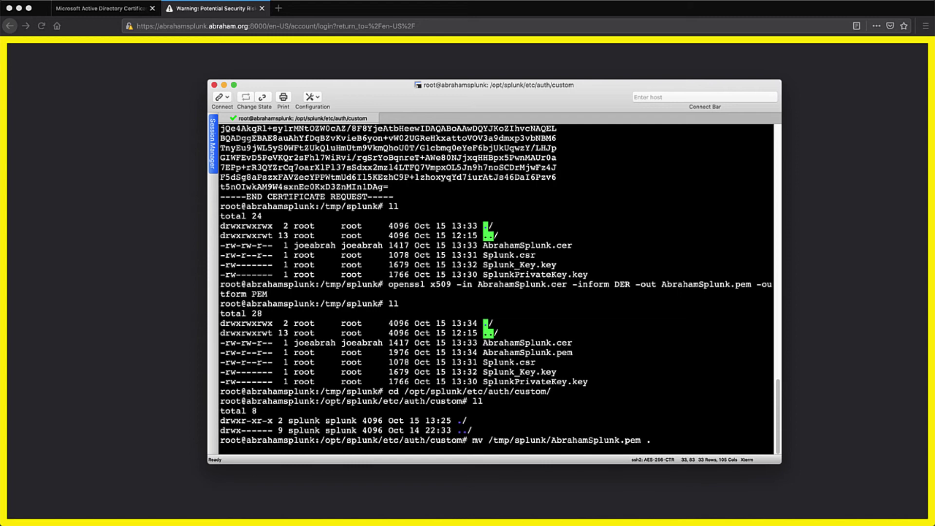
pyautogui.press('Return')
pyautogui.write('mv /tmp/splunk/Splunk')
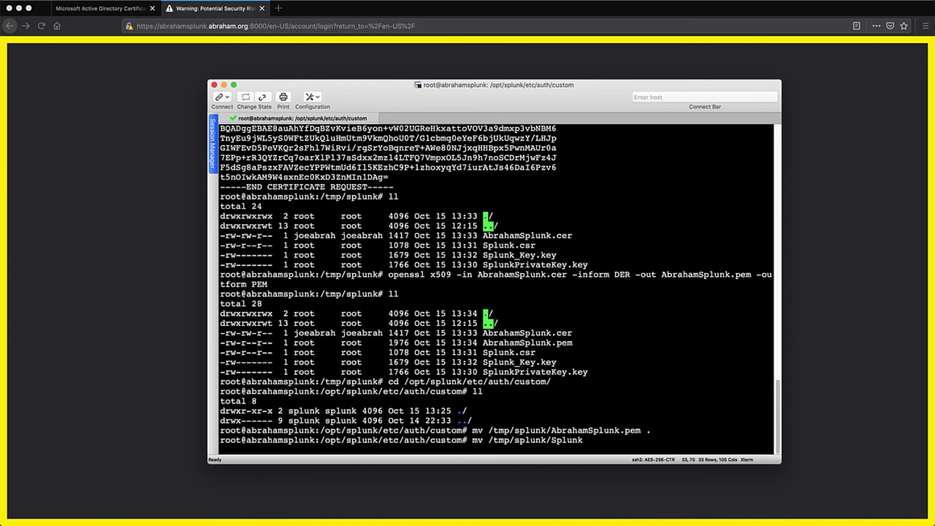
pyautogui.write('_Key.key .')
pyautogui.press('Return')
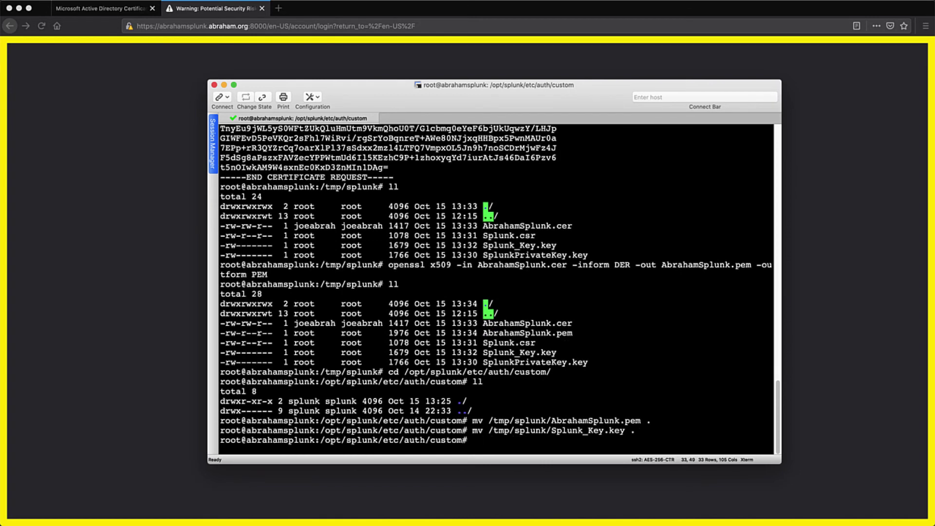
pyautogui.write('ll')
pyautogui.press('Return')
# Set both files' ownership to splunk:splunk with chown -R and verify with ll.
pyautogui.write('chown -R splunk:spl')
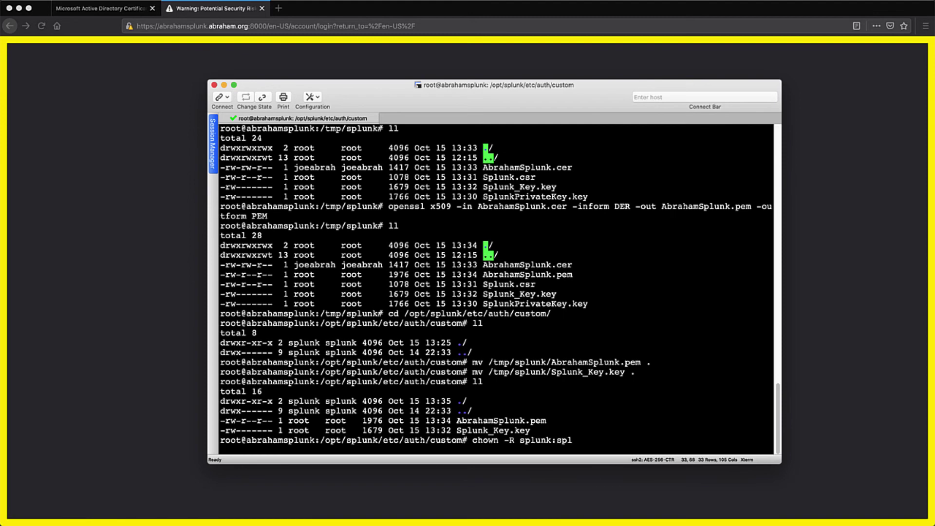
pyautogui.write('unk Ab')
pyautogui.press('Tab')
pyautogui.press('Return')
pyautogui.write('chown -R splunk:splunk Splunk_Key.key')
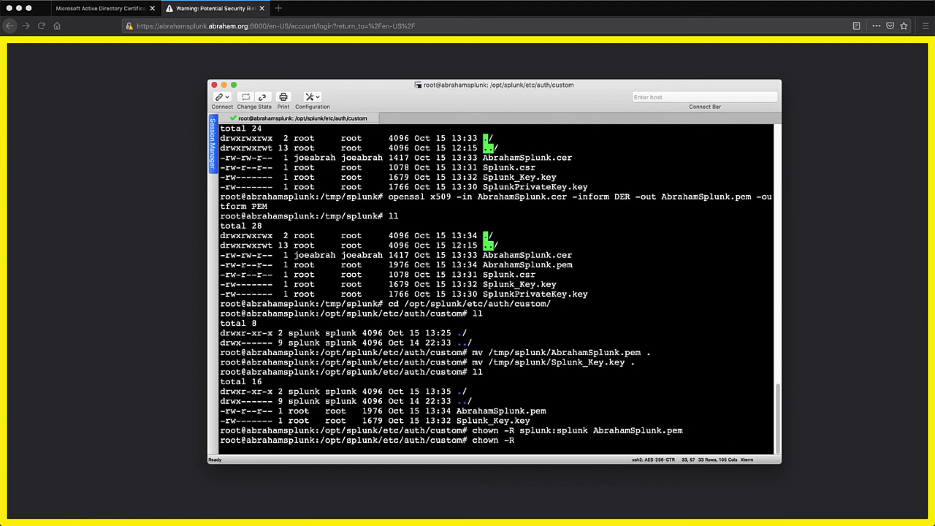
pyautogui.press('Return')
pyautogui.write('ll')
pyautogui.press('Return')
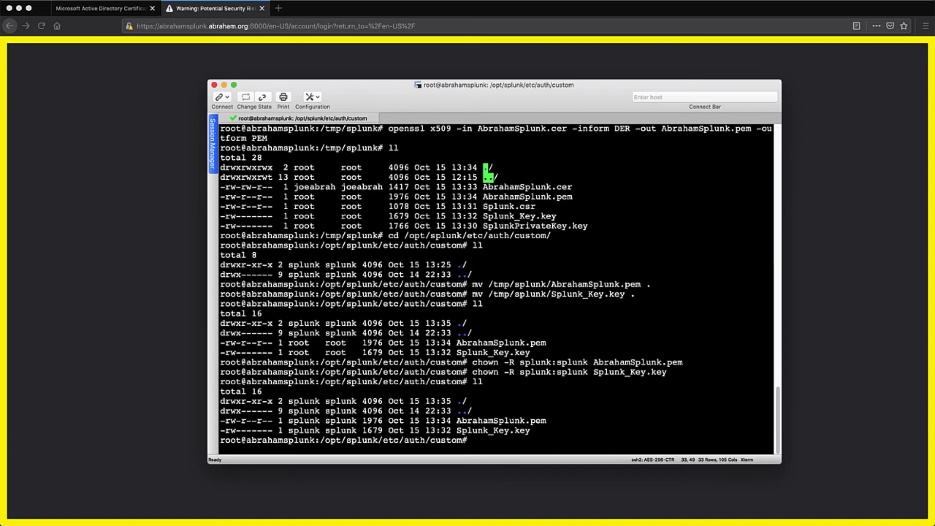
pyautogui.write('nano /opt/splunk/etc/system/local/web.conf')
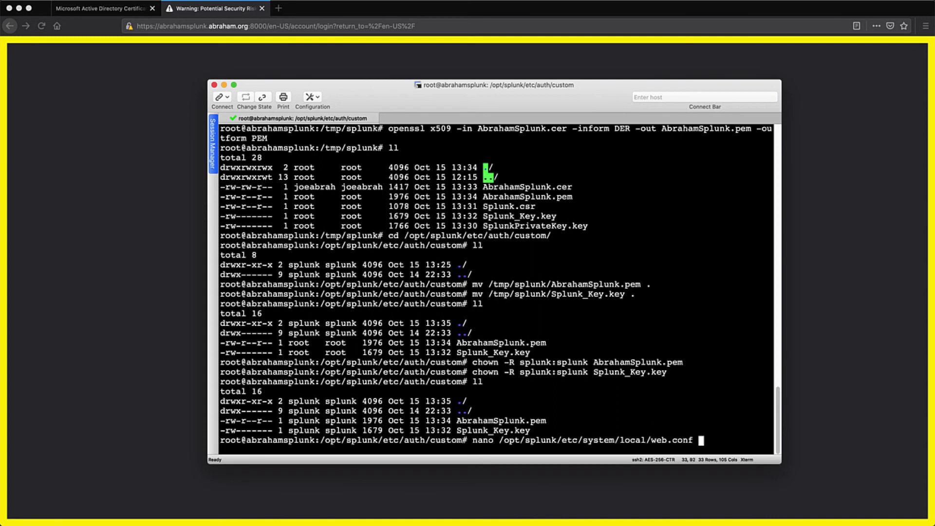
# Add privKeyPath pointing to Splunk_Key.key and serverCert pointing to AbrahamSplunk.pem in web.conf.
pyautogui.press('Return')
pyautogui.press('Down')
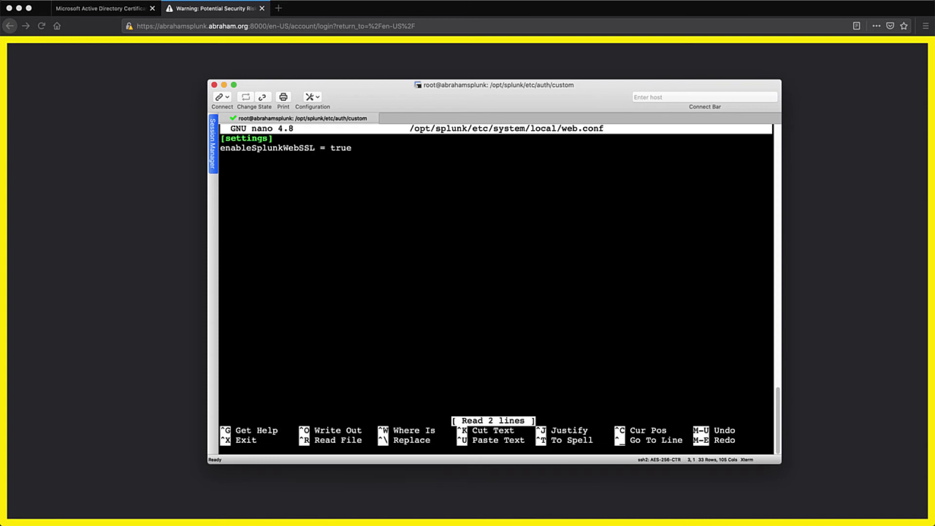
pyautogui.write('privKeyPath = ')
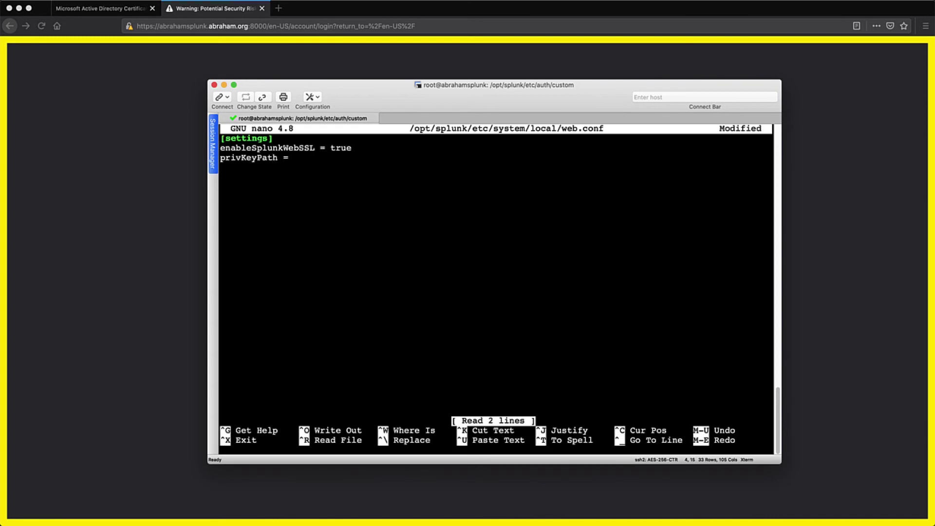
pyautogui.write('/opt/splunk/et')
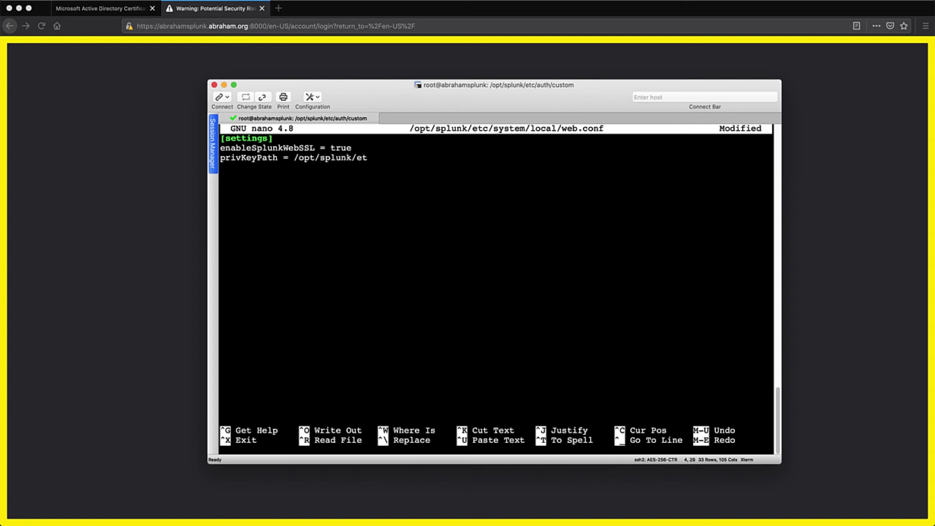
pyautogui.write('c/auth/custom/S')
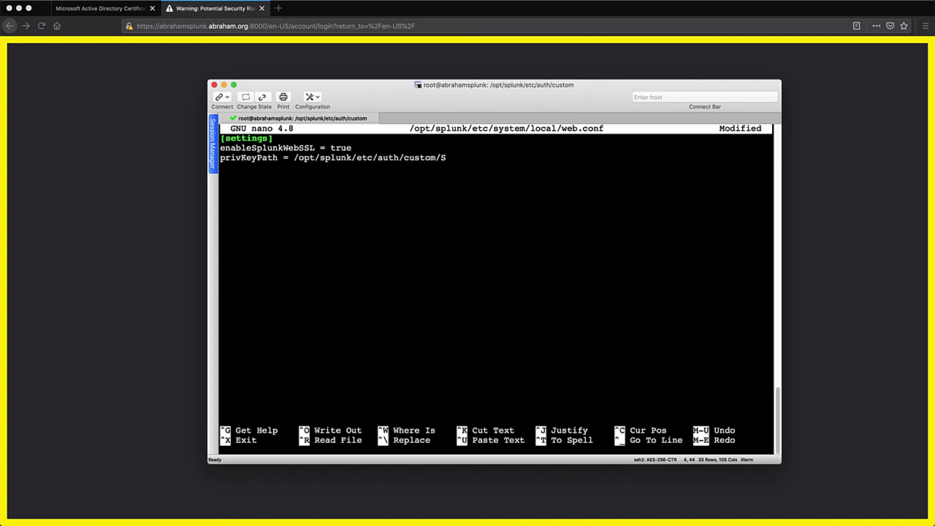
pyautogui.write('plunk_Key.key')
pyautogui.press('Return')
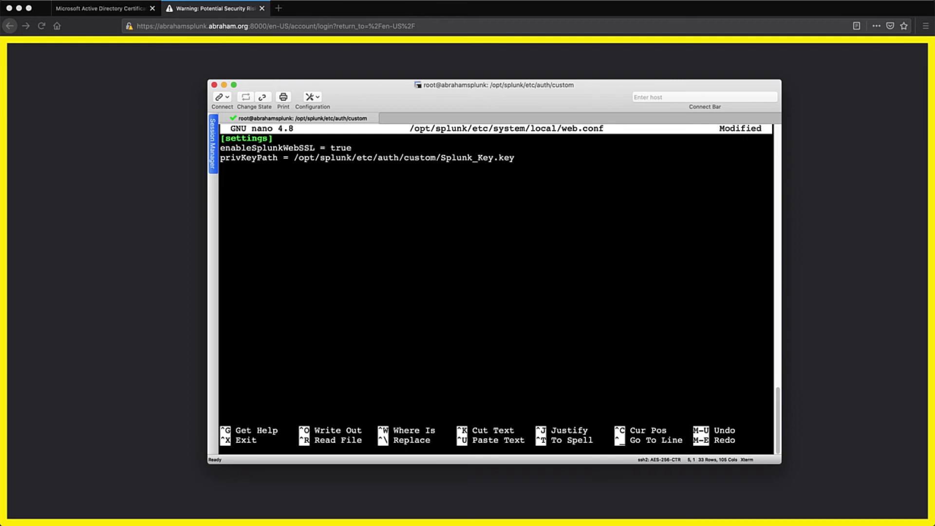
pyautogui.write('serverCert = /opt/')
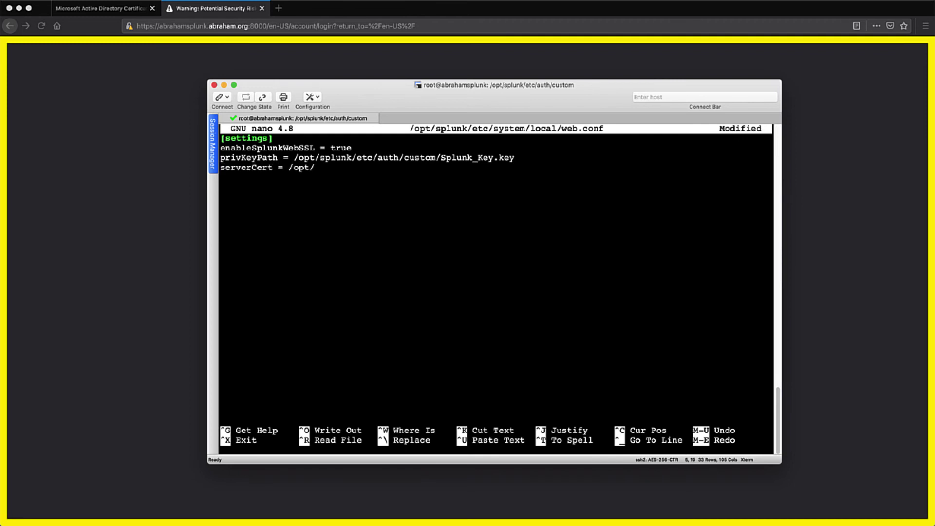
pyautogui.write('splunk/etc/auth/custom/Abr')
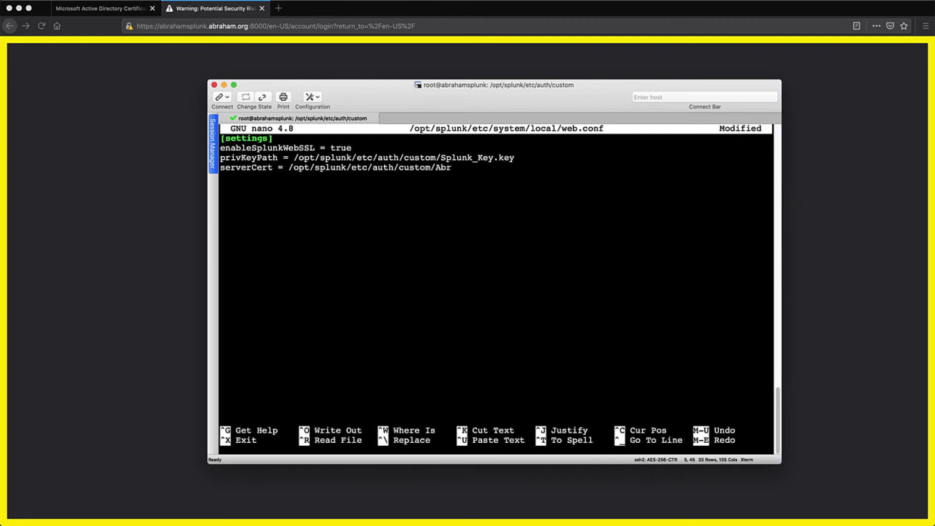
pyautogui.write('ahamSplunk.pem')
# Save web.conf, exit nano, and restart Splunk with /opt/splunk/bin/splunk restart.
pyautogui.hotkey('ctrl', 'o')
pyautogui.press('Return')
pyautogui.hotkey('ctrl', 'x')
pyautogui.write('/opt/splunk/bin/sp')
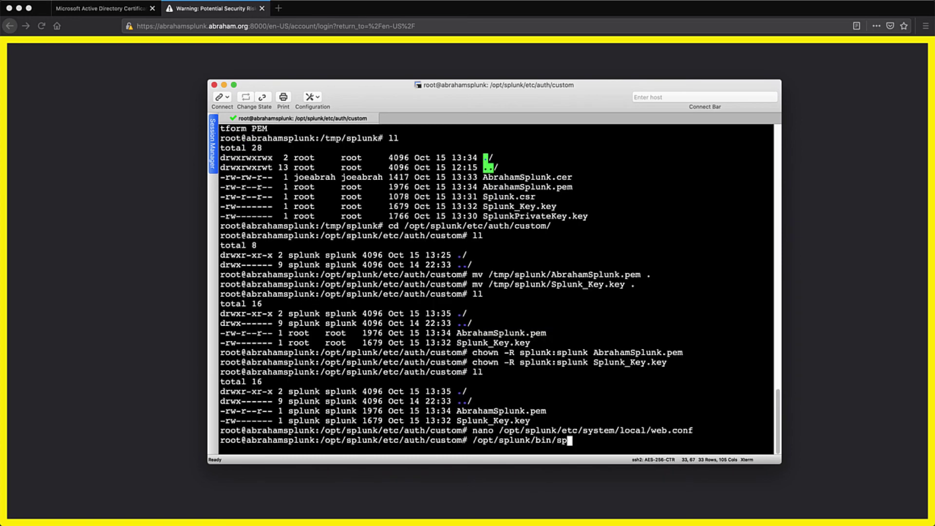
pyautogui.write('lunk restart')
pyautogui.press('Return')
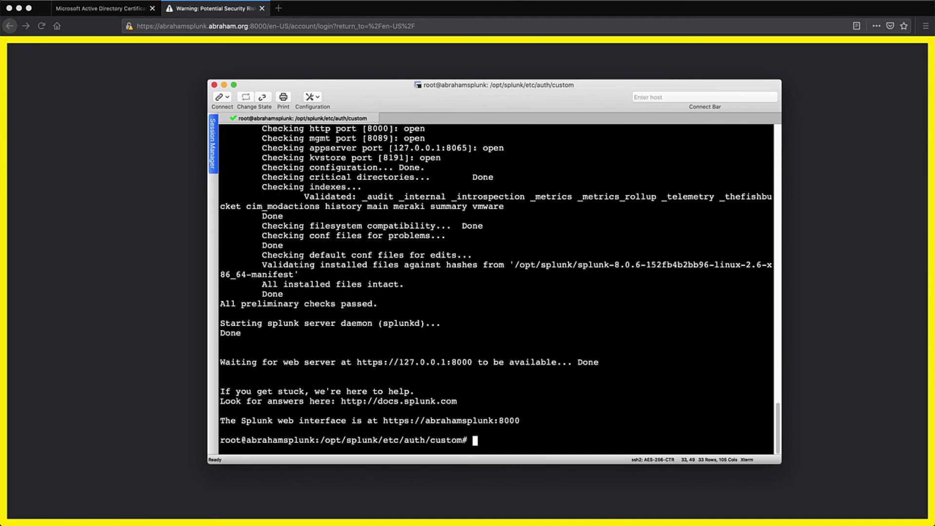
# Reload the Splunk login page in Firefox and open Page Info's security details for the connection.
pyautogui.click(182, 301)
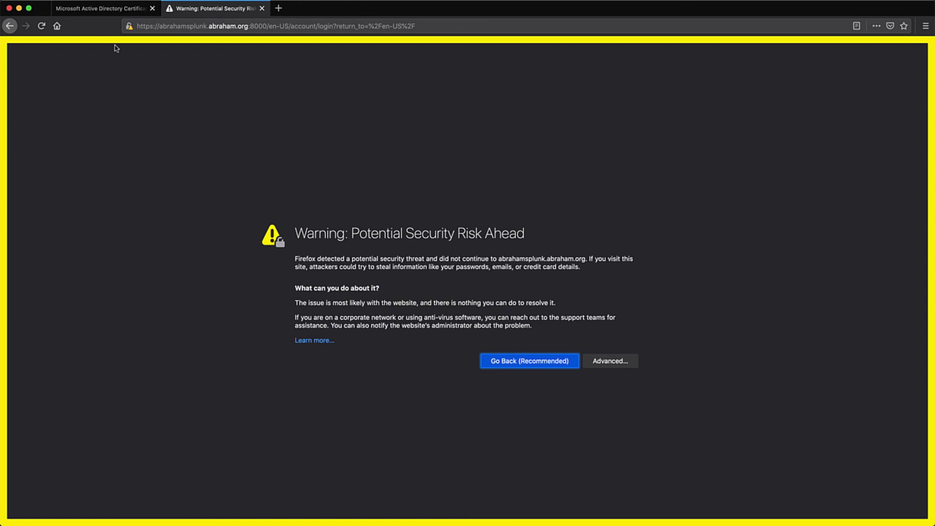
pyautogui.click(38, 26)
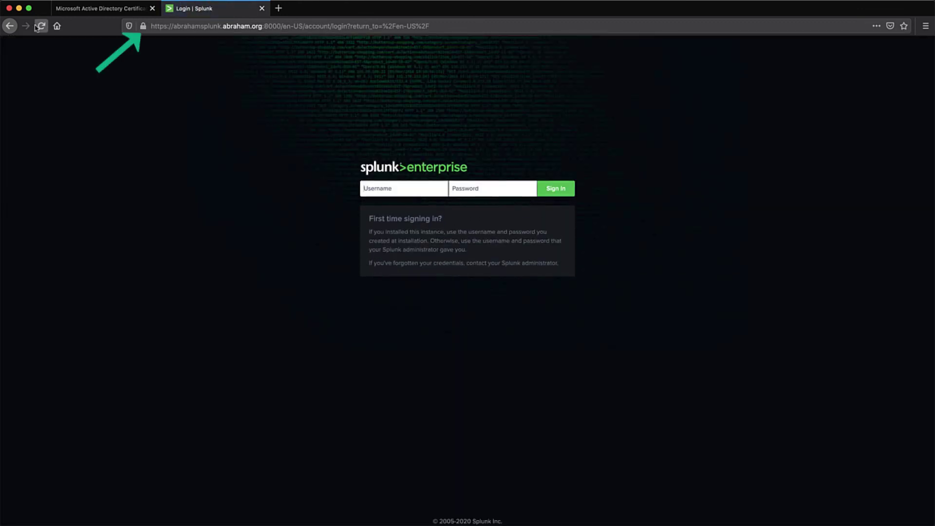
pyautogui.click(142, 28)
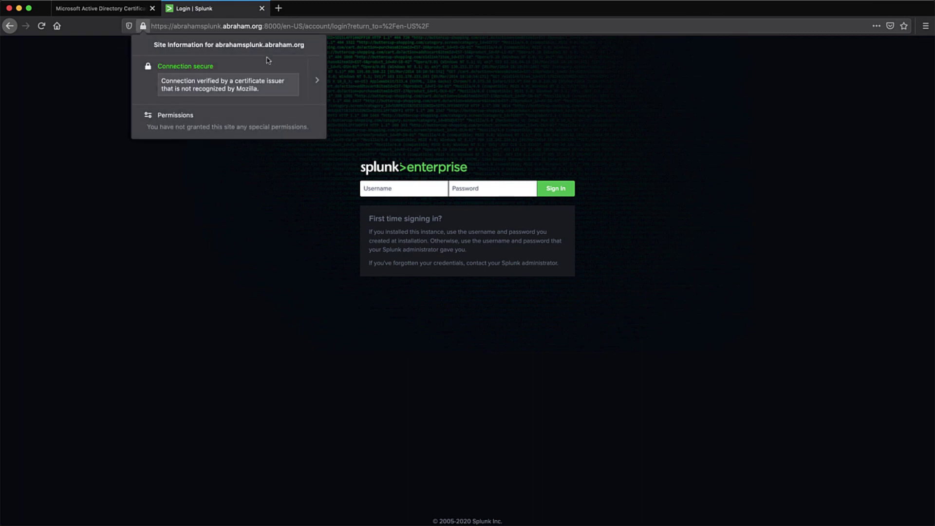
pyautogui.click(321, 87)
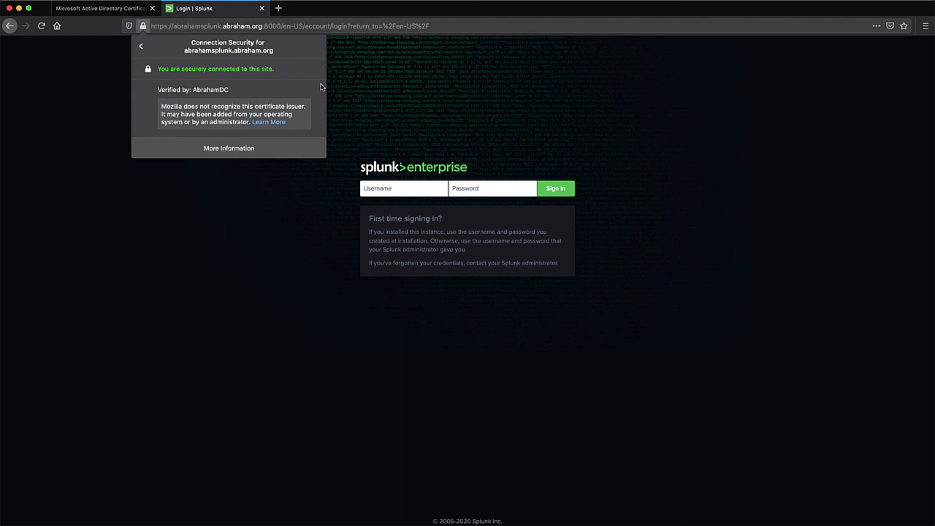
pyautogui.click(249, 151)
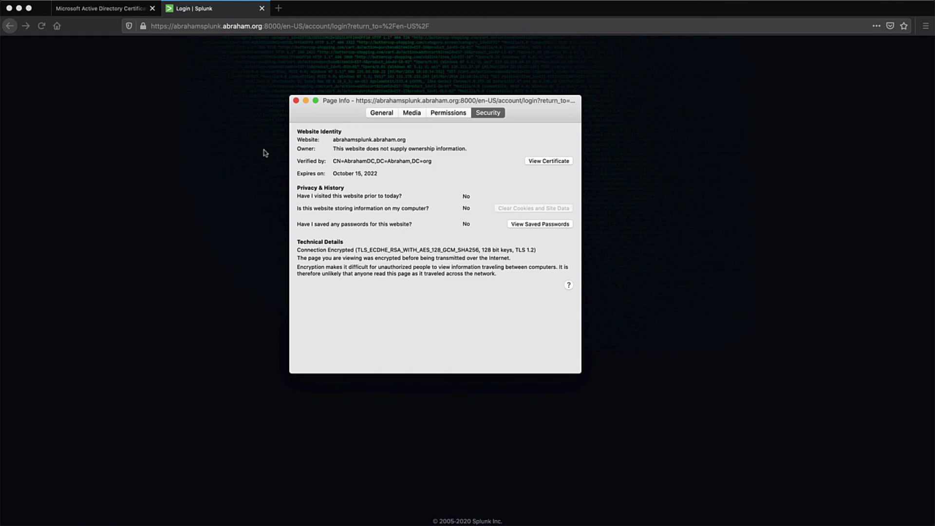
# View the abrahamsplunk.abraham.org certificate and its AbrahamDC issuer certificate in the certificate viewer.
pyautogui.click(535, 161)
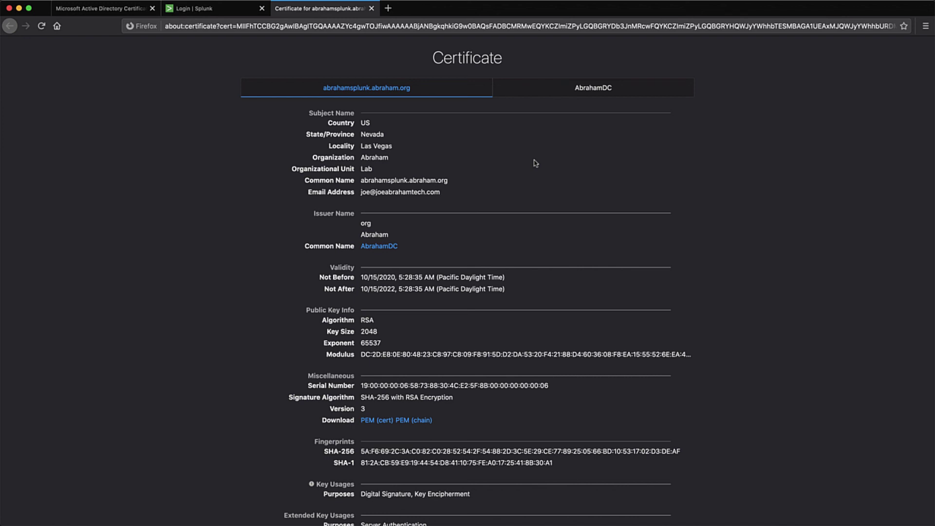
pyautogui.click(587, 95)
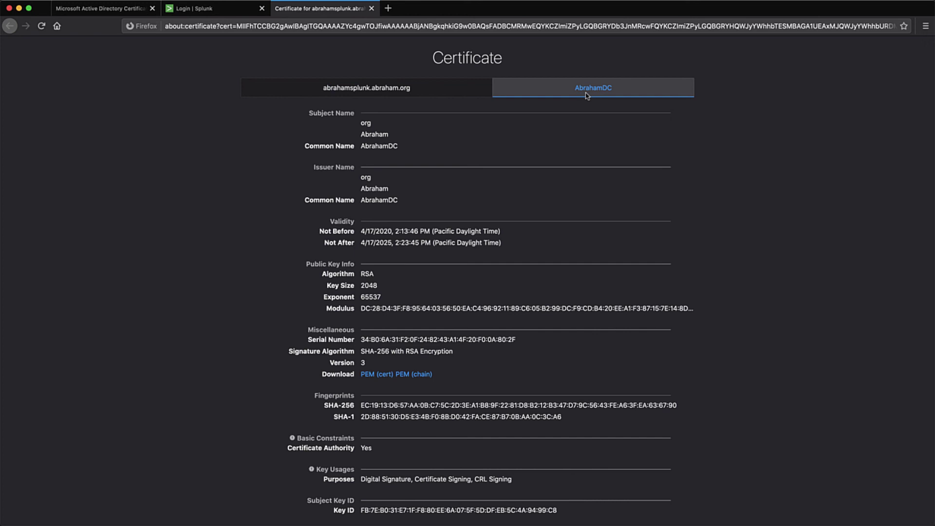
pyautogui.click(473, 92)
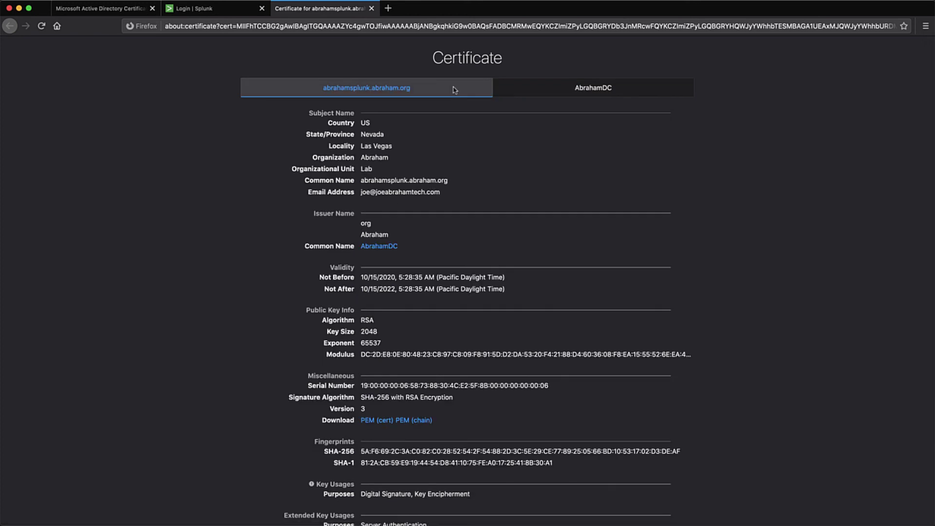